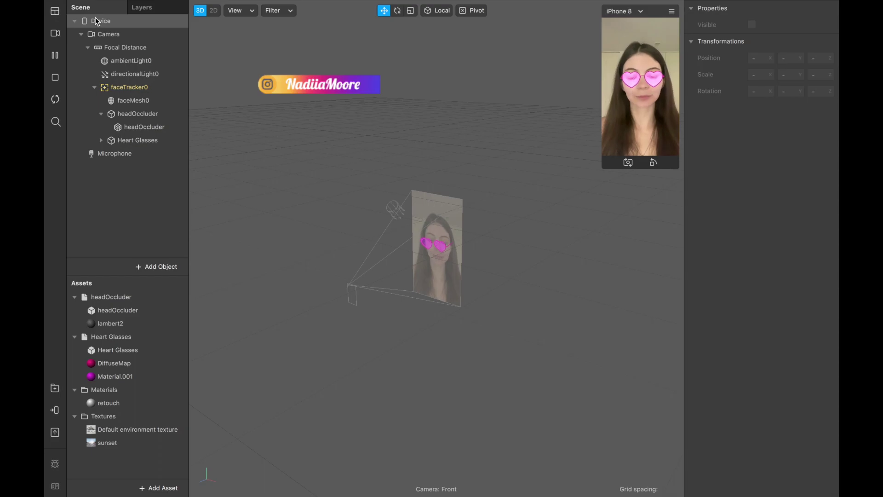
Browse the AR Library's 3D Objects > Glasses collection, then close the finished heart-glasses project
click(55, 388)
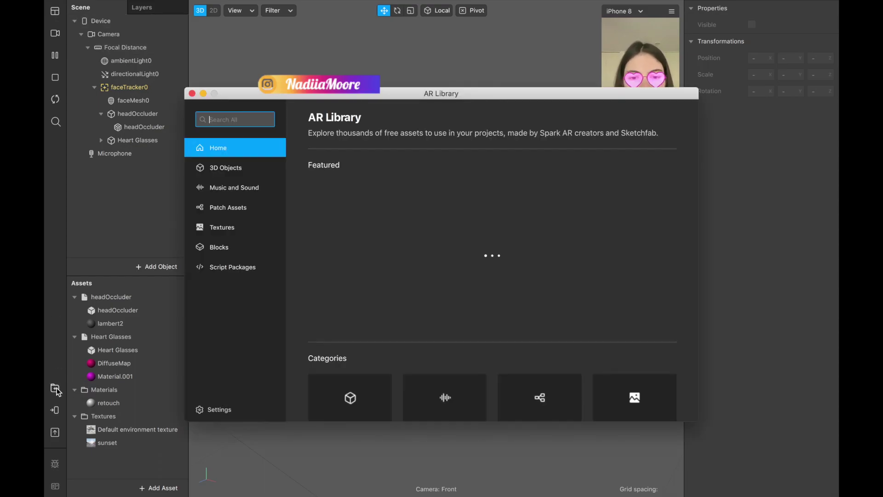
click(229, 168)
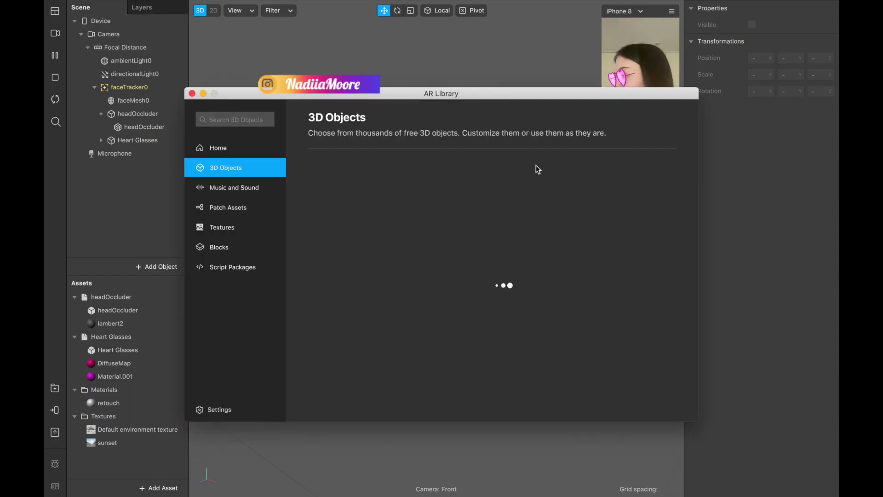
click(554, 210)
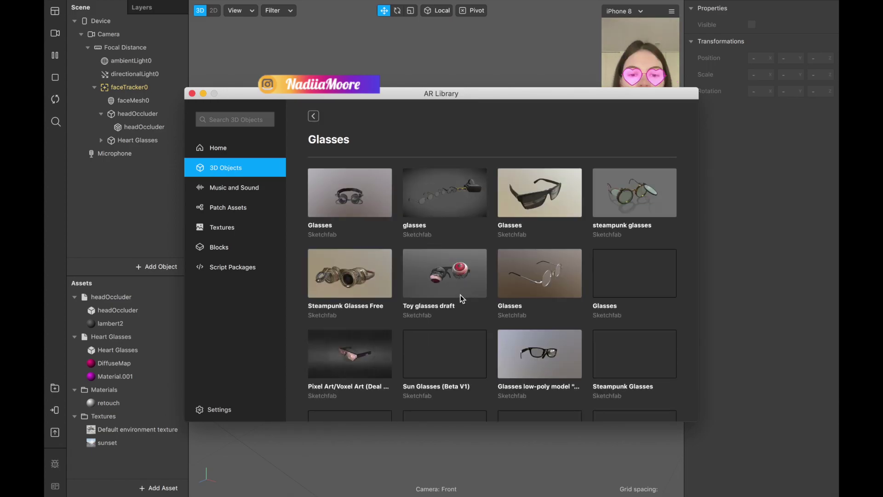
scroll(462, 298, down, 5)
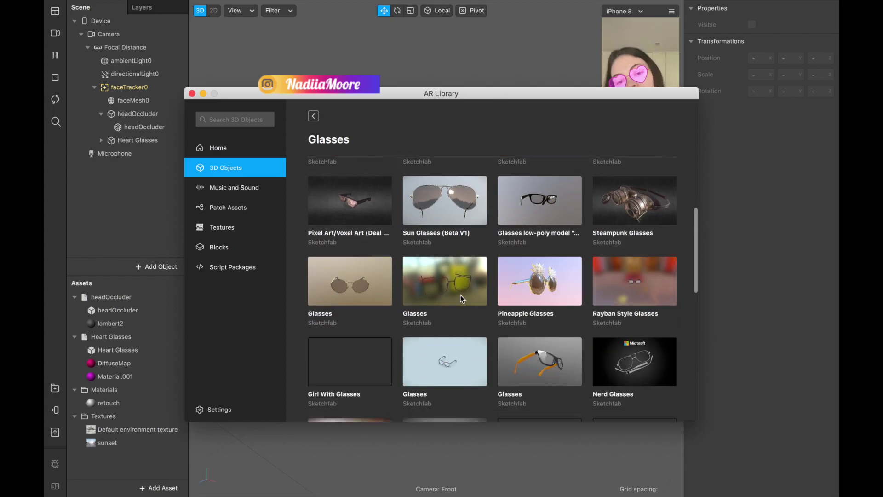
scroll(395, 340, down, 15)
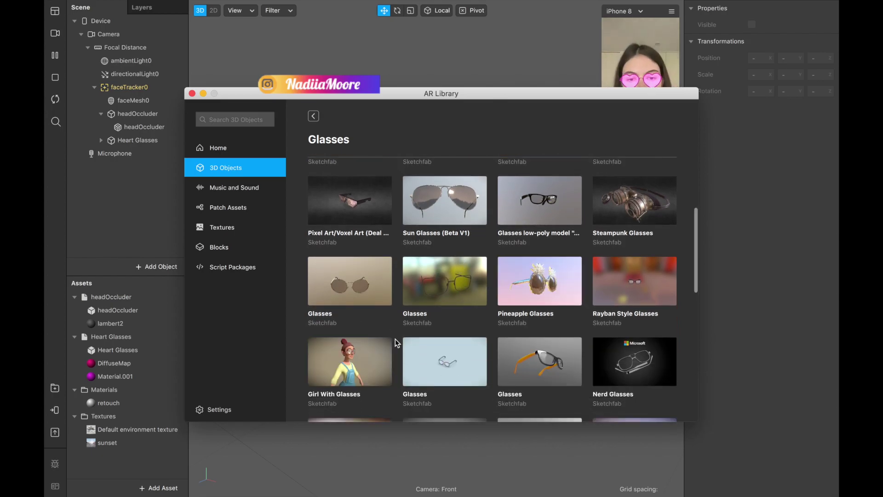
scroll(396, 343, down, 3)
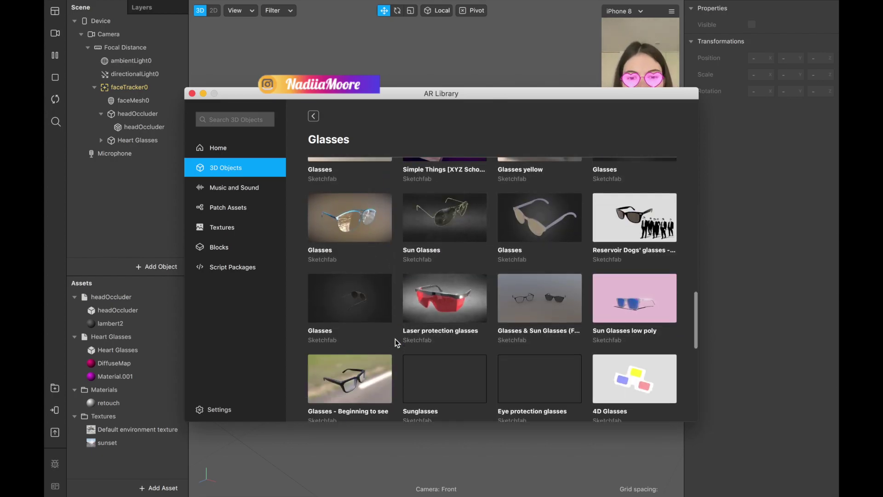
click(193, 94)
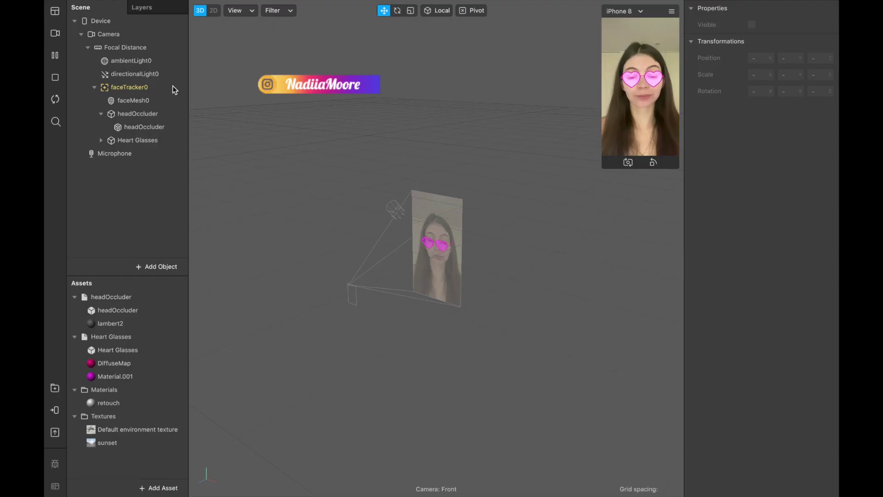
Start a new Blank Project
click(52, 18)
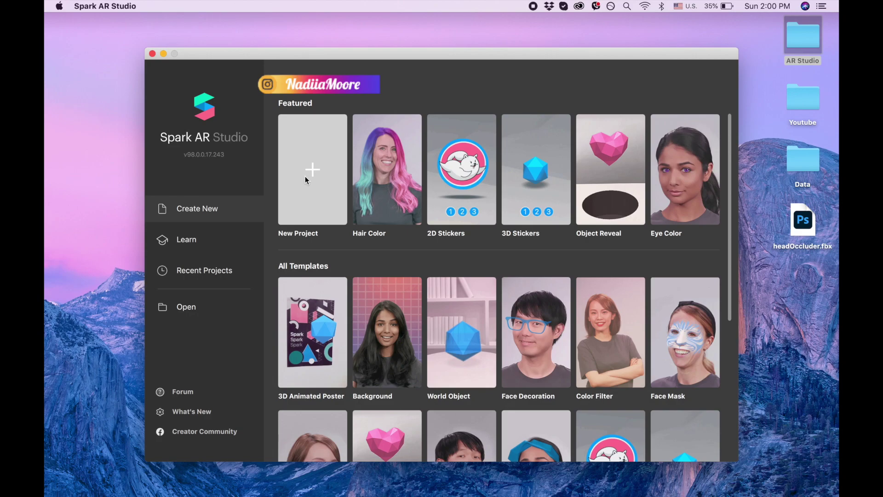
click(306, 176)
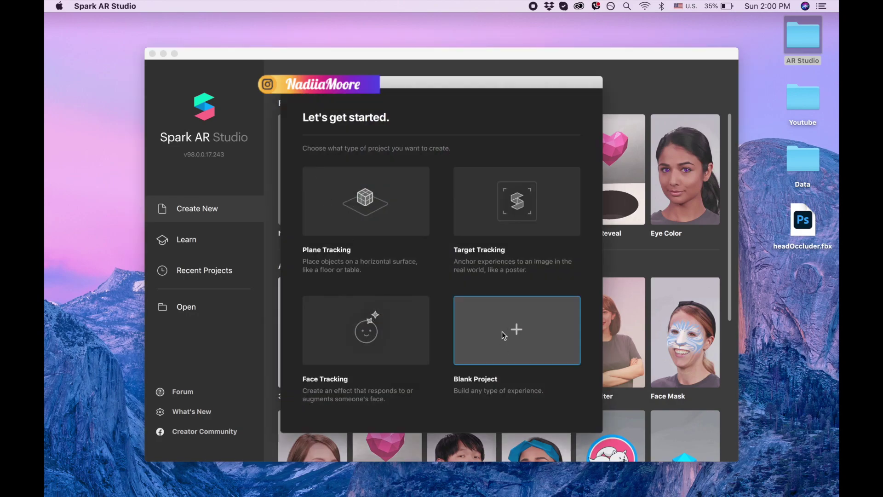
click(500, 291)
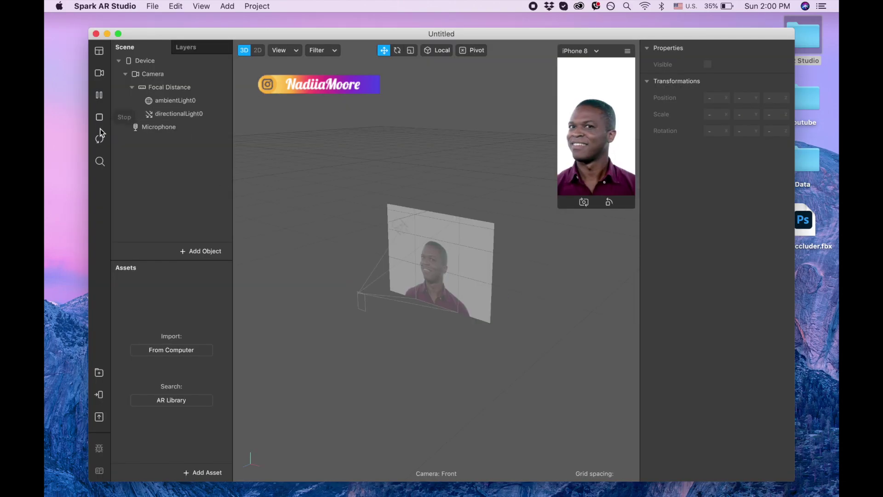
Add a Face Mesh, creating faceTracker0 with a faceMesh0 child
click(186, 252)
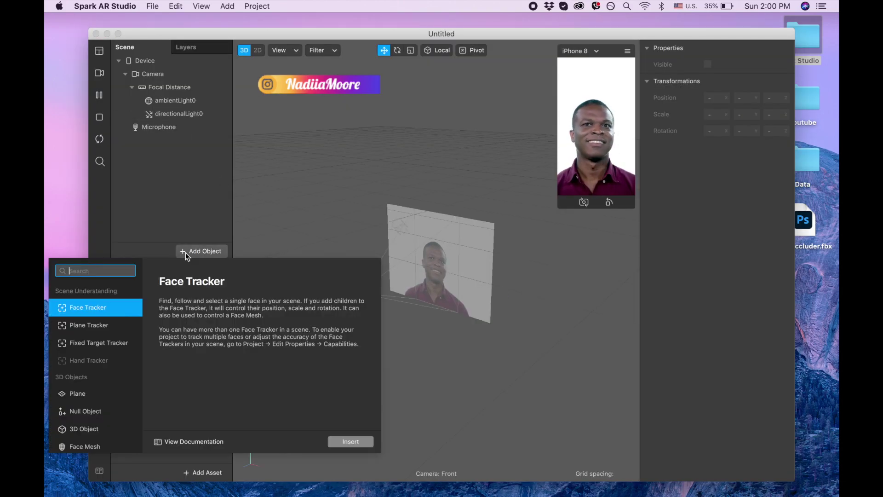
text(mea)
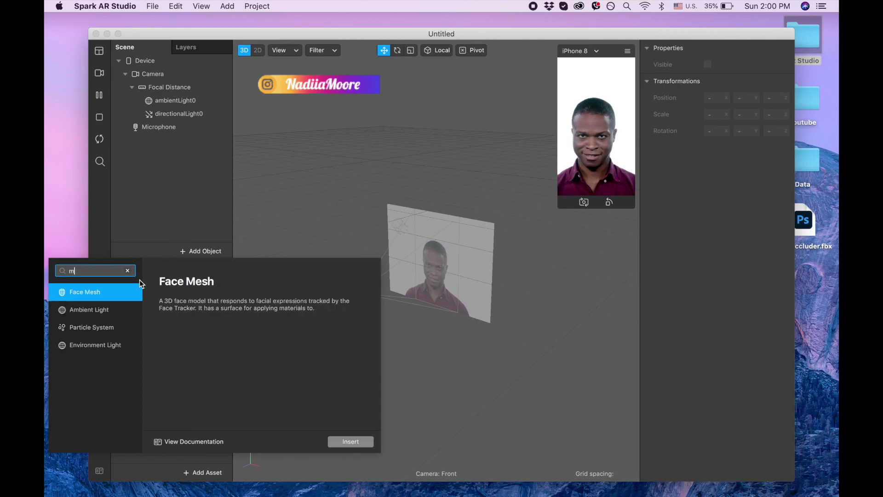
key(BackSpace)
key(BackSpace)
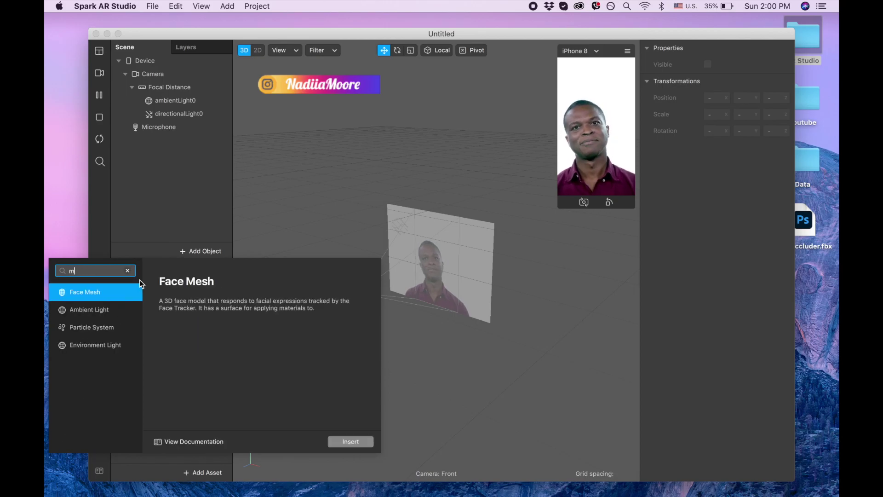
double_click(112, 292)
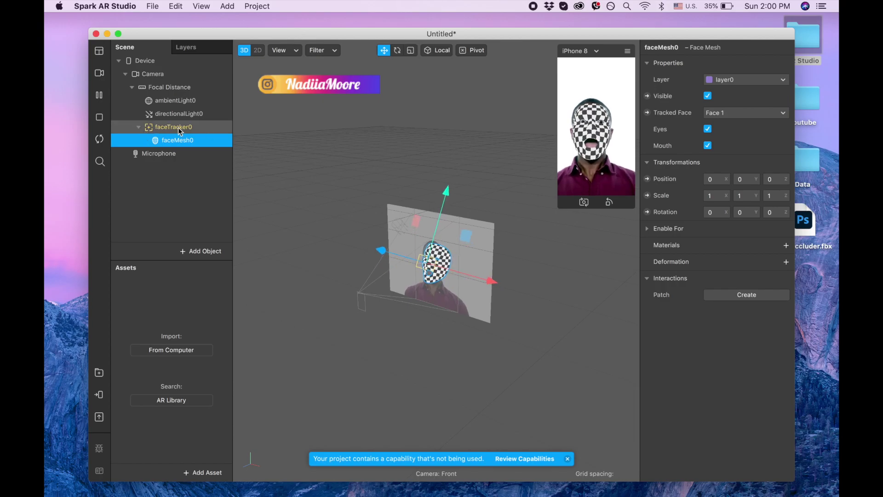
Add a new material to faceMesh0 and rename it 'retouch'
click(787, 245)
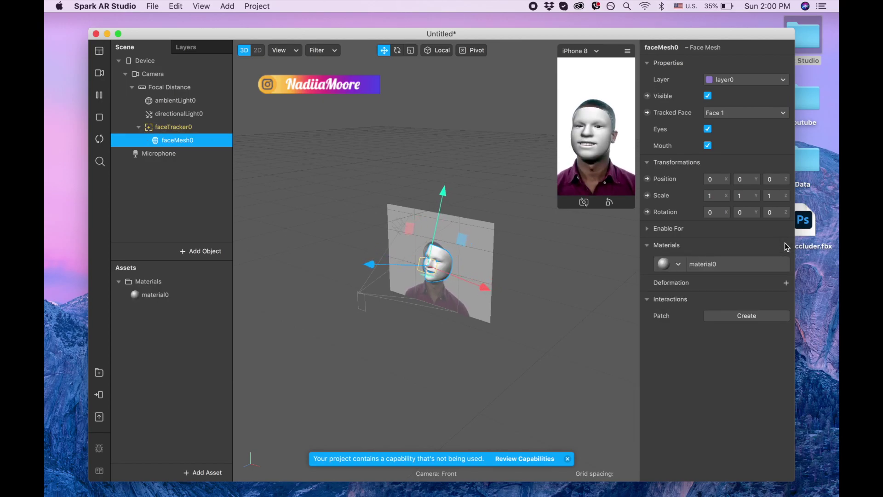
click(149, 299)
click(149, 298)
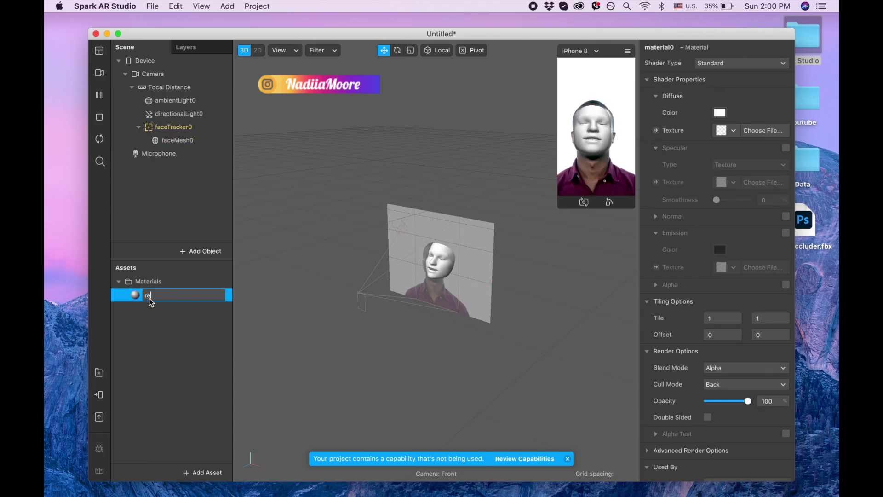
text(retouch)
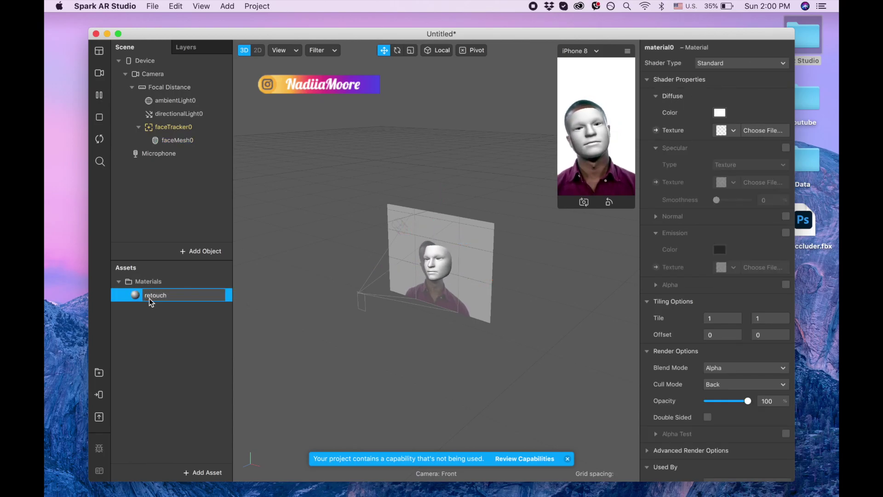
click(157, 316)
Set the retouch material's Shader Type to Retouching
click(159, 295)
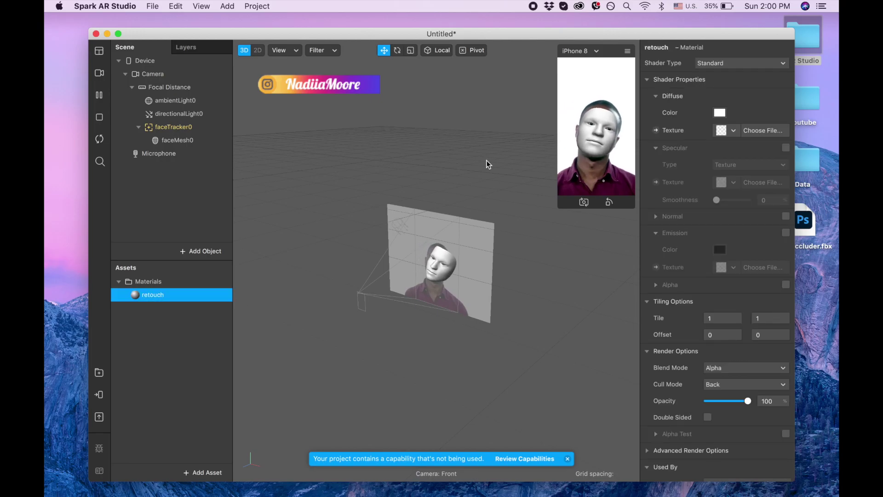
click(720, 64)
click(715, 133)
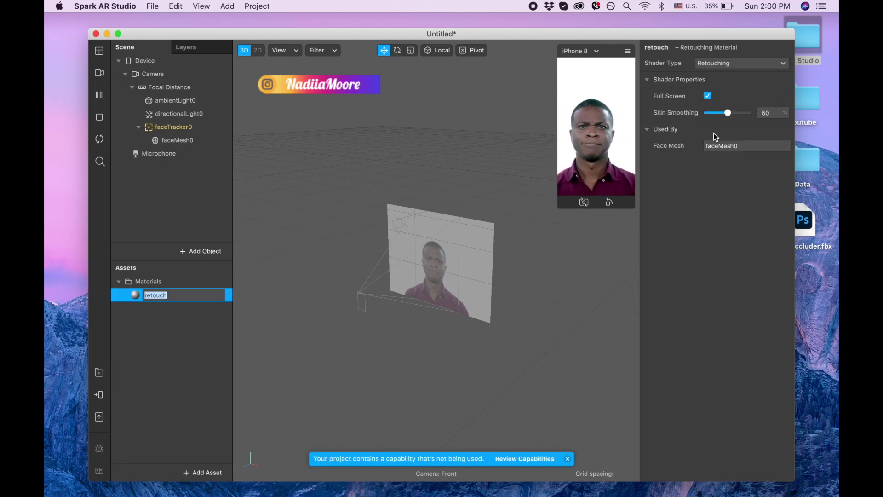
click(126, 343)
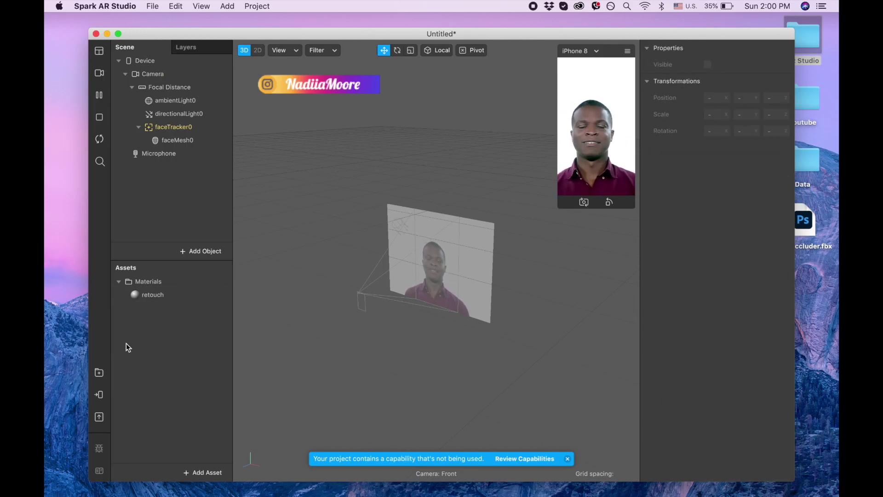
Import the free Heart Glasses model from the AR Library's 3D Objects > Glasses collection
click(100, 372)
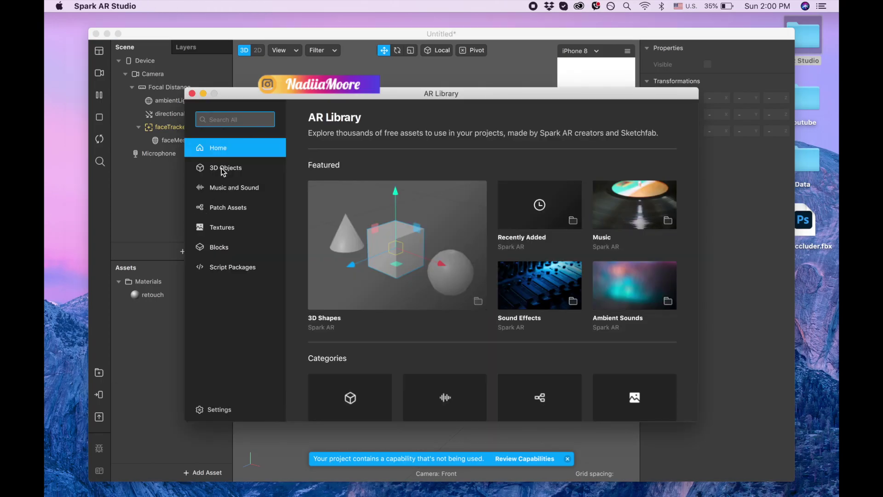
click(221, 169)
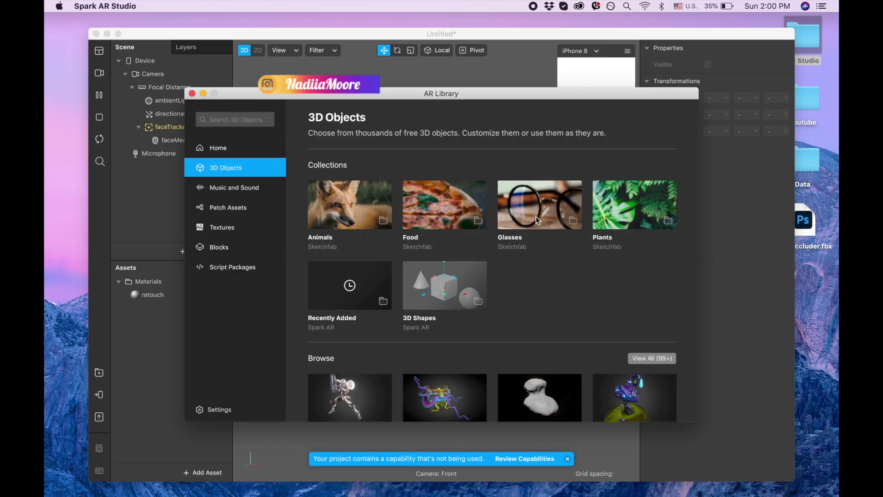
click(537, 217)
scroll(471, 247, down, 3)
scroll(471, 247, down, 20)
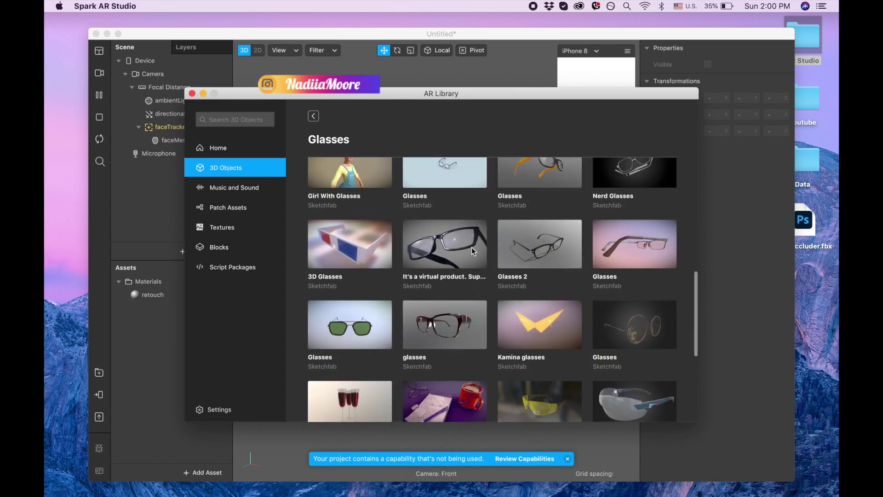
scroll(471, 247, down, 6)
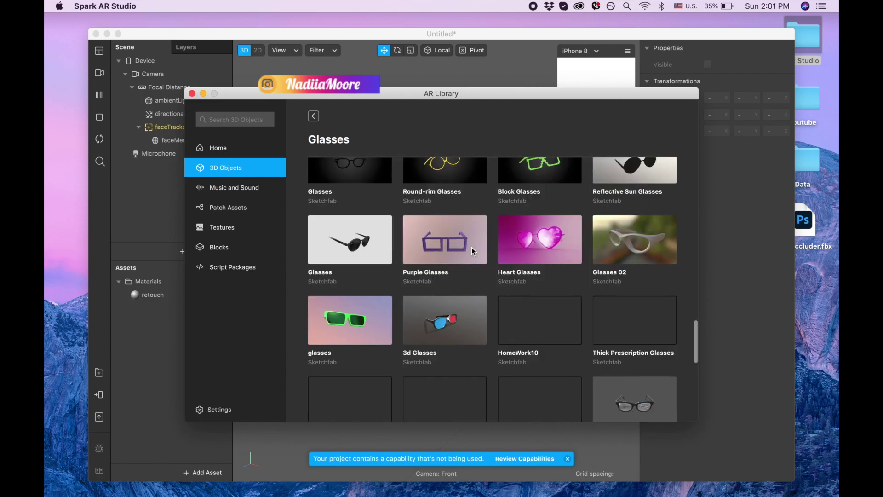
click(546, 223)
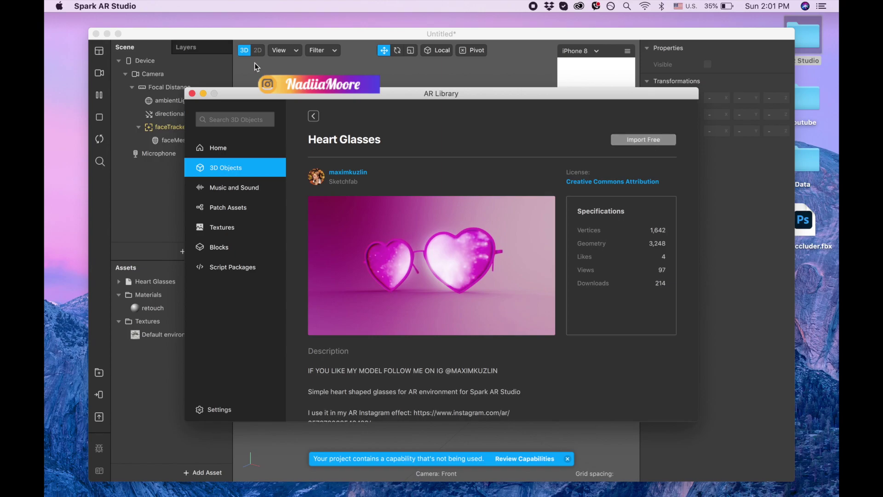
click(192, 94)
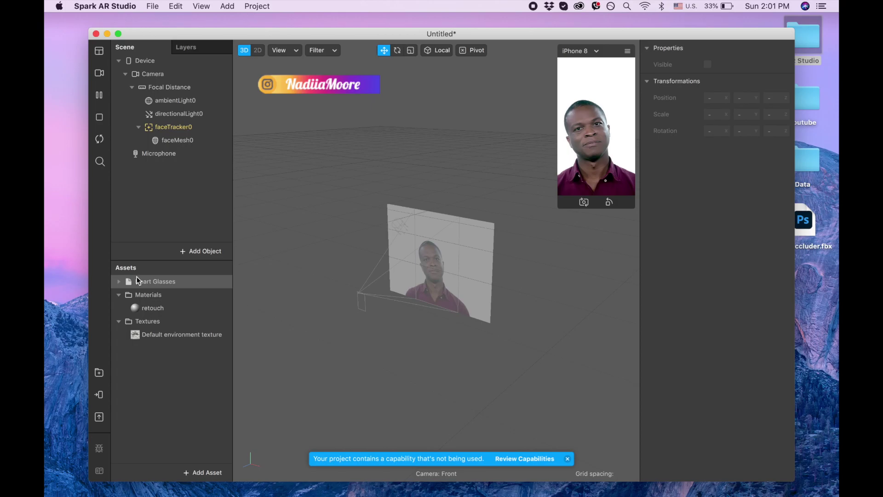
Place Heart Glasses under faceTracker0 and set its X scale to 0.009
click(140, 282)
drag(140, 283, 171, 128)
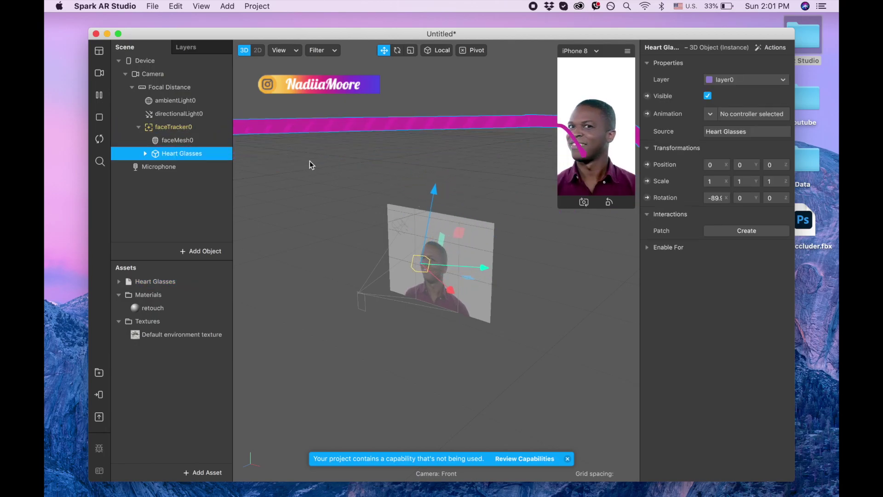
click(717, 181)
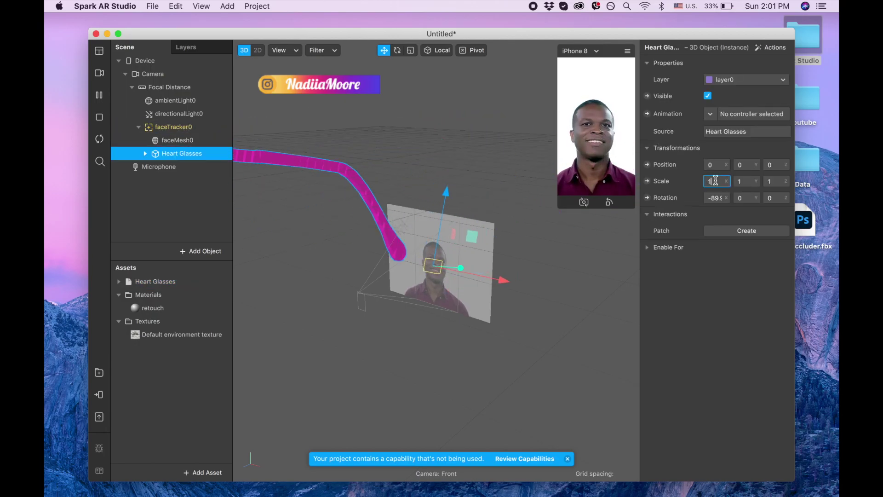
text(0)
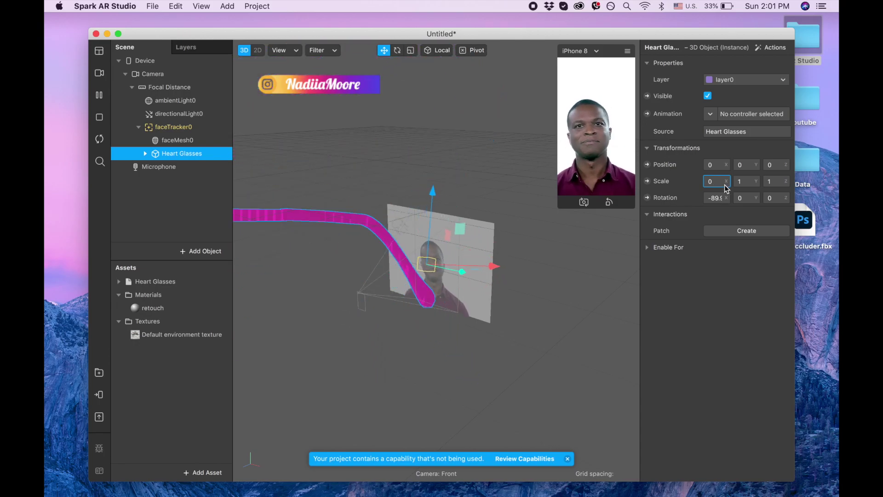
text(.00)
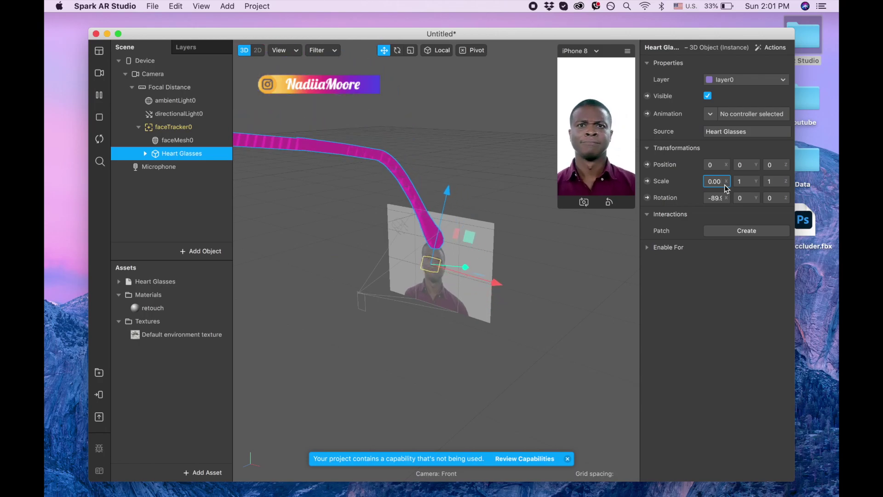
text(9)
key(Return)
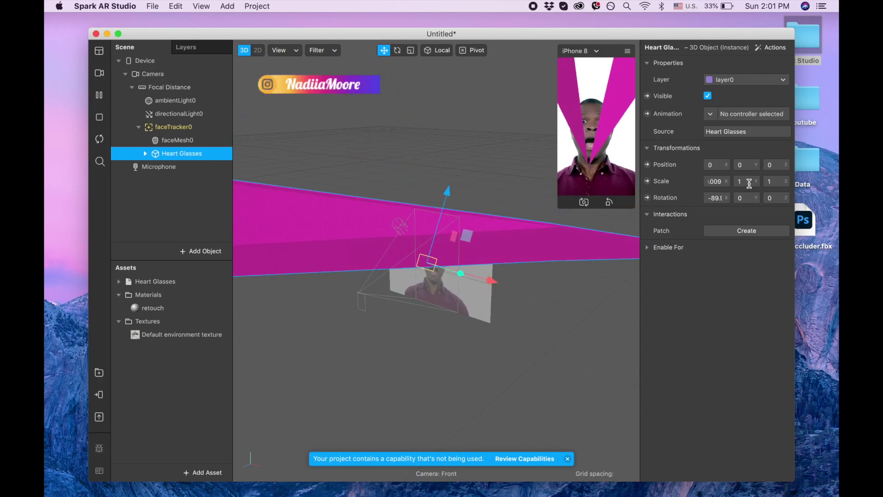
Set the Heart Glasses' Y and Z scale to 0.009 as well
click(748, 182)
text(0)
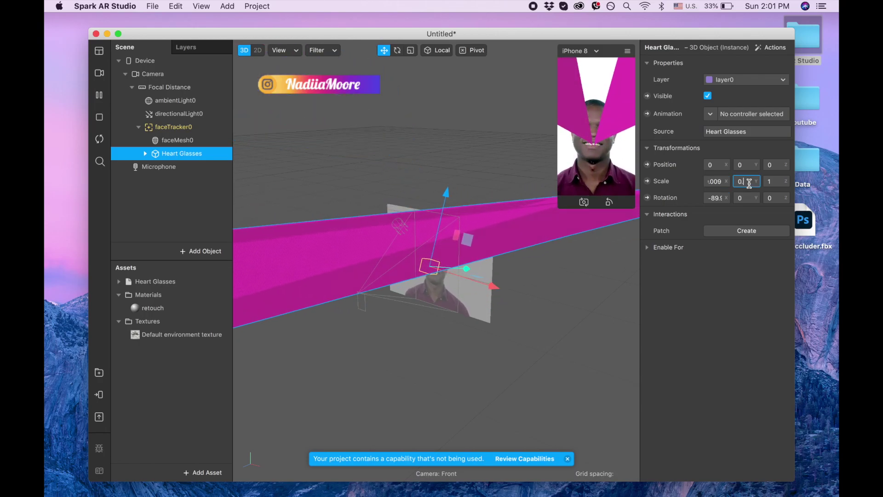
text(.009)
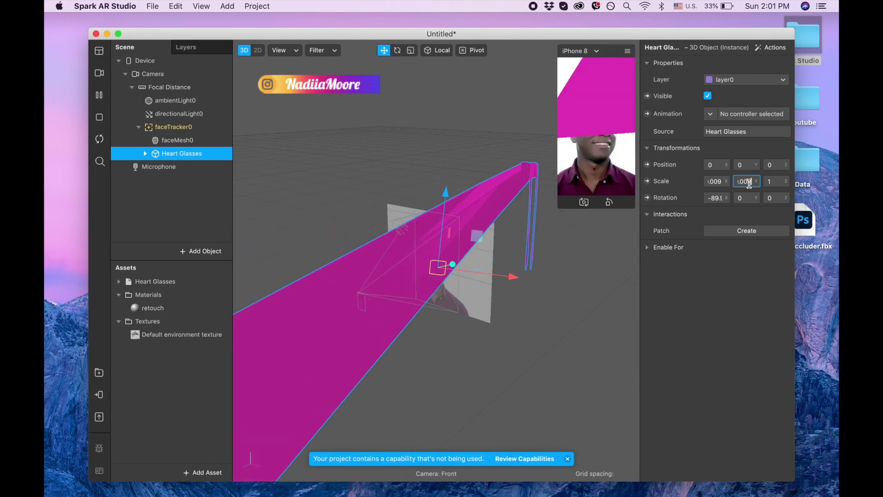
key(Return)
click(775, 182)
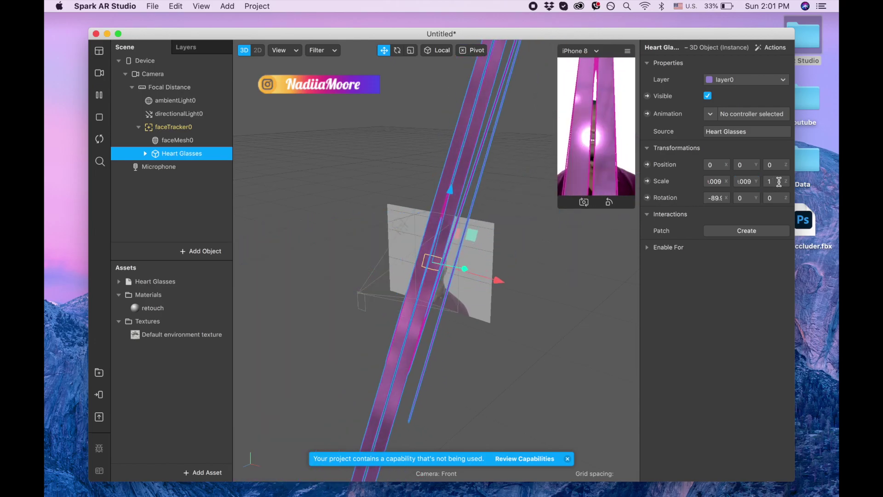
text(0.009)
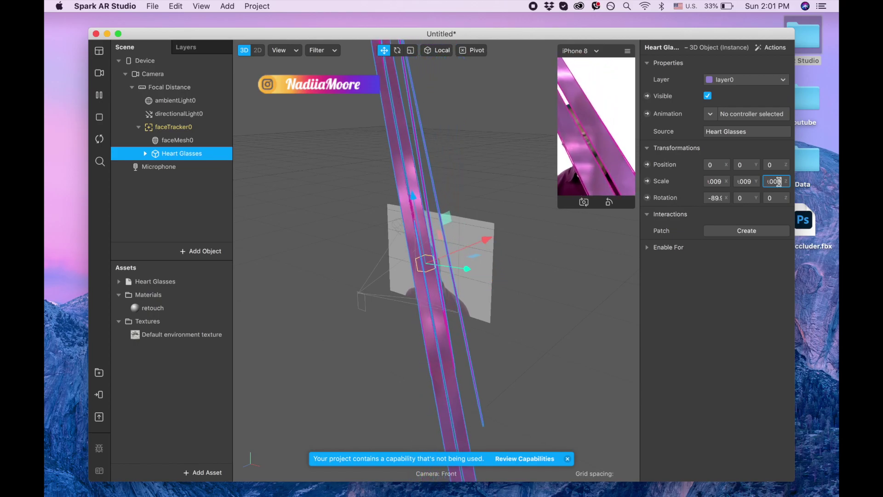
key(Return)
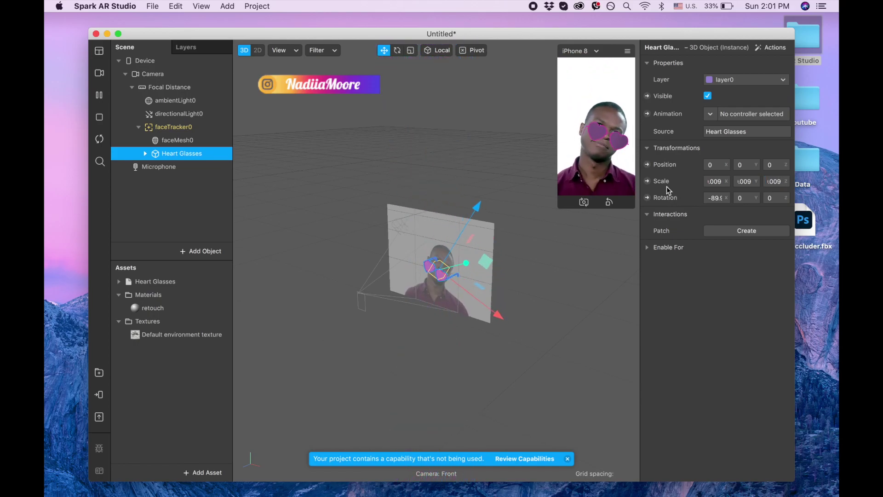
click(119, 34)
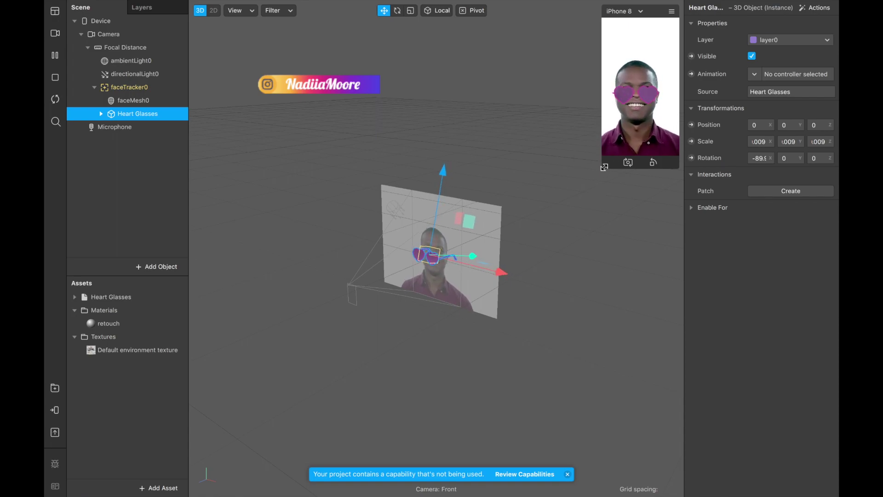
Enlarge the preview, switch the simulated face to the woman's video, and pause it
drag(601, 166, 522, 311)
click(54, 34)
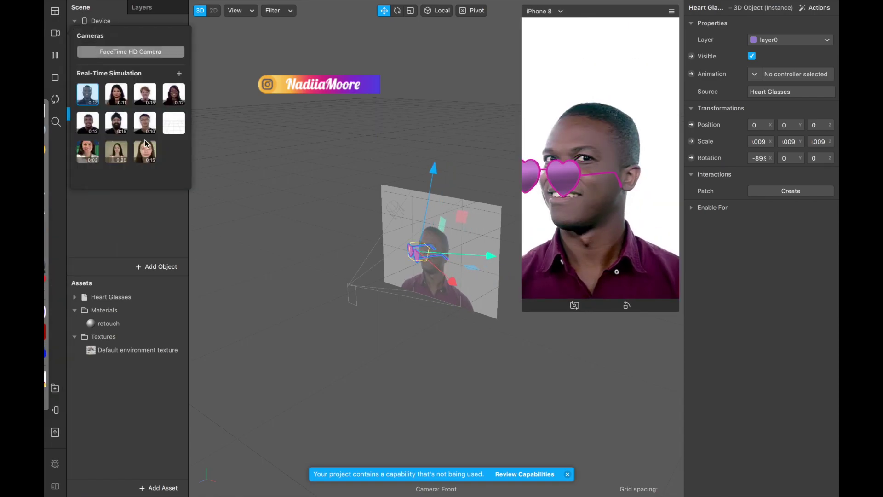
click(142, 150)
click(344, 166)
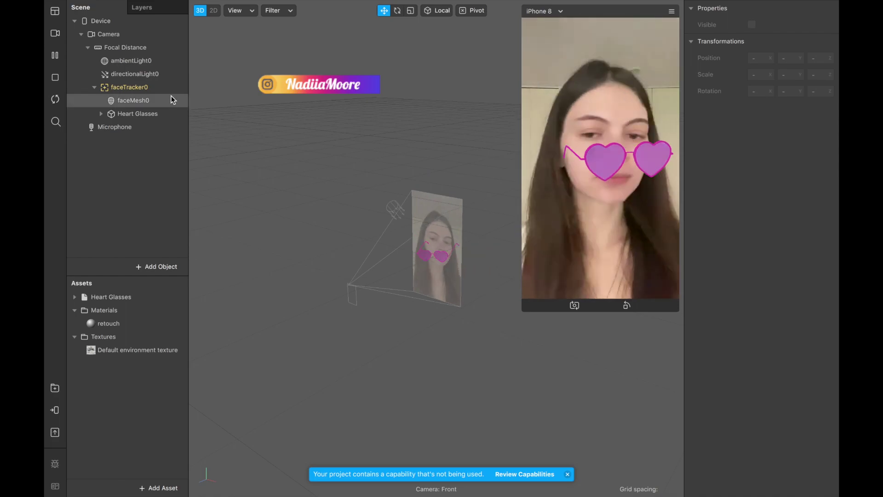
click(56, 55)
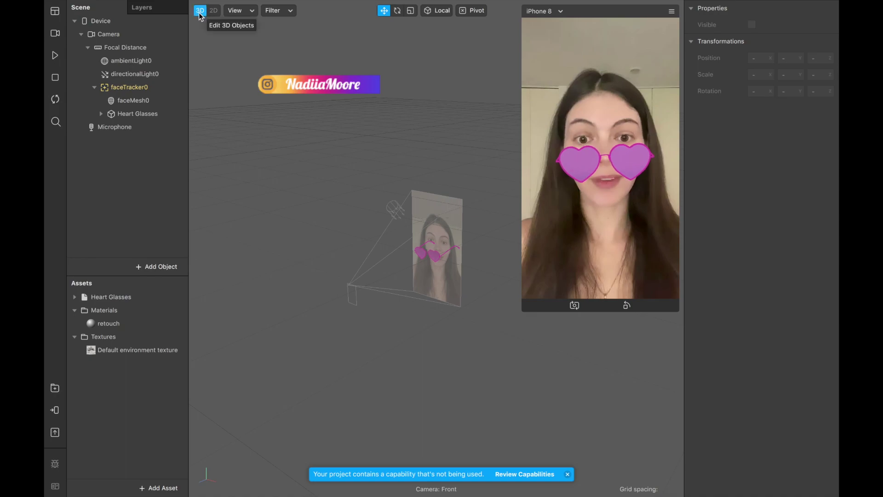
In the 2D view, move Heart Glasses up and along X so they sit over the eyes
click(214, 11)
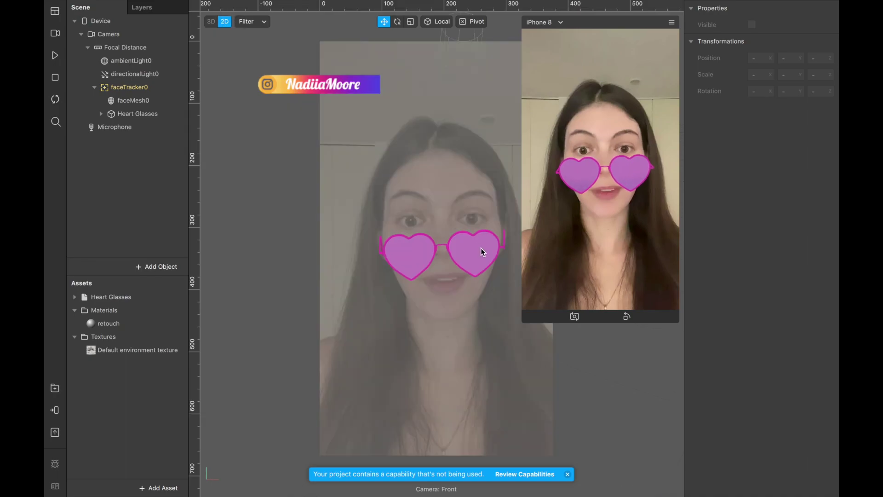
click(139, 115)
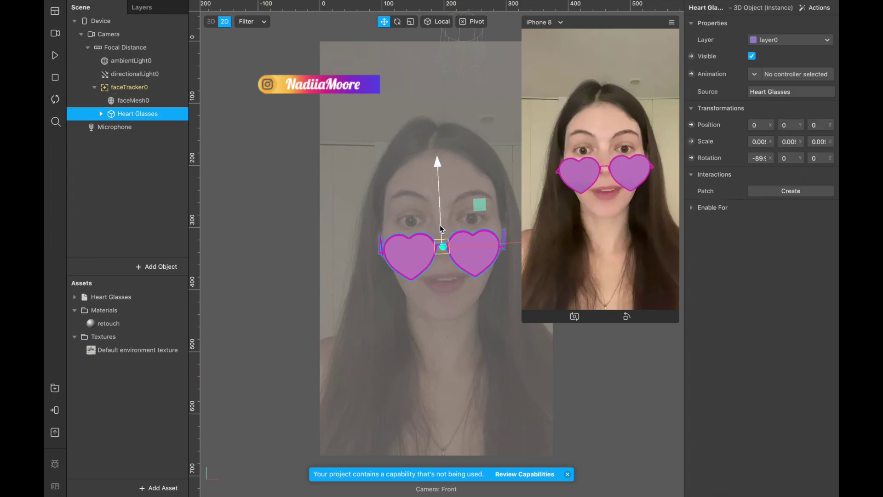
drag(440, 225, 438, 200)
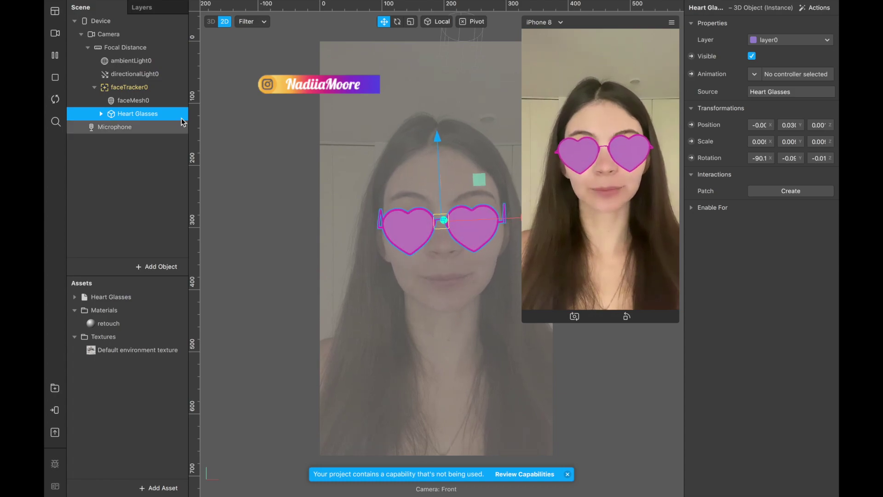
click(55, 57)
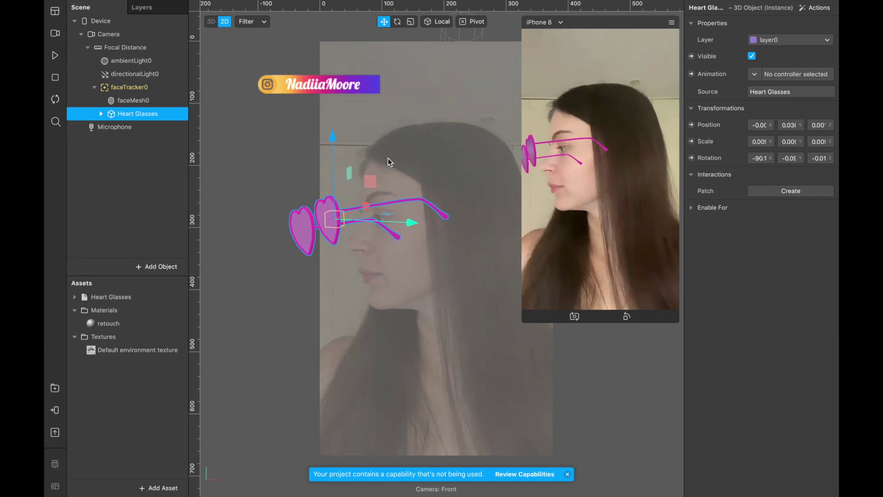
drag(400, 224, 442, 224)
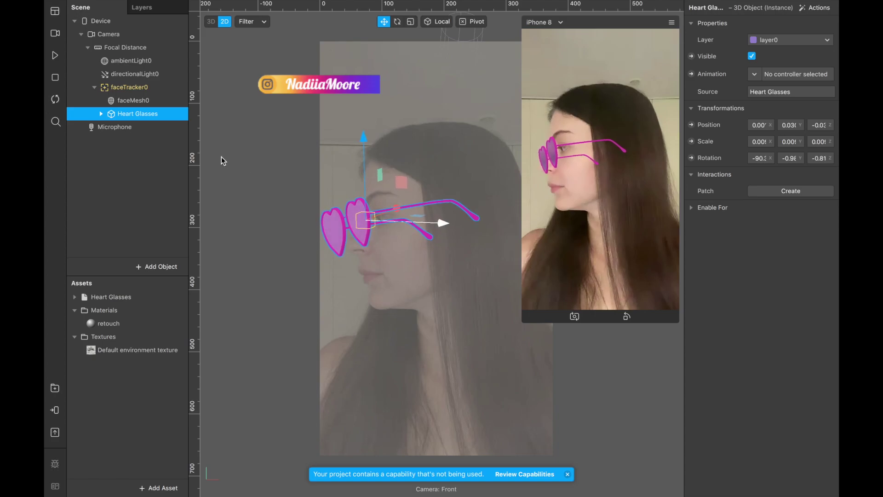
Nudge the glasses slightly left, then play and pause the face video to check tracking
click(56, 56)
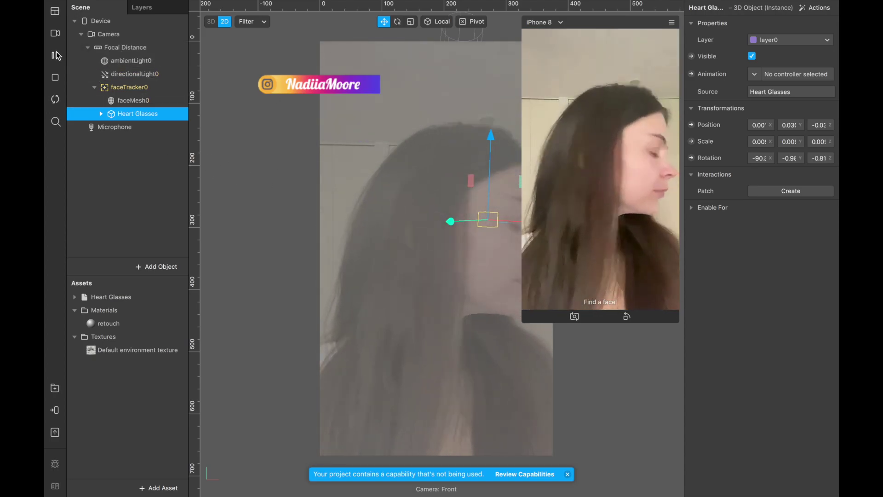
click(56, 55)
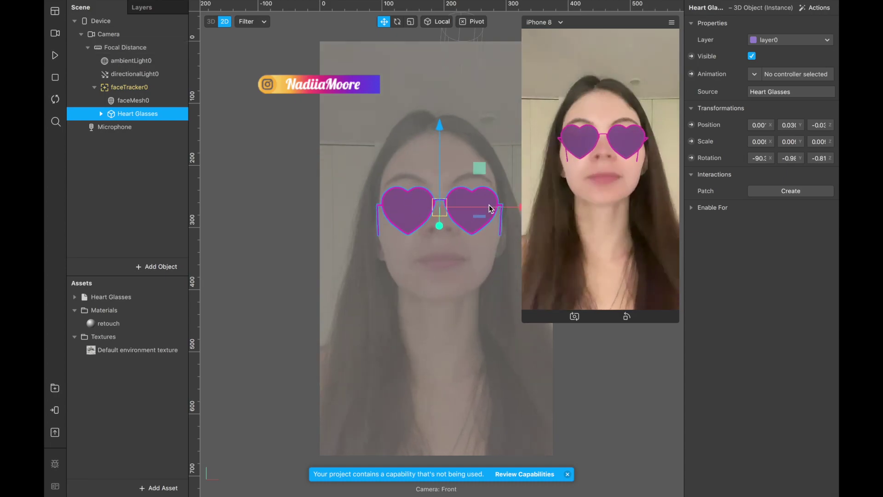
drag(525, 211, 561, 152)
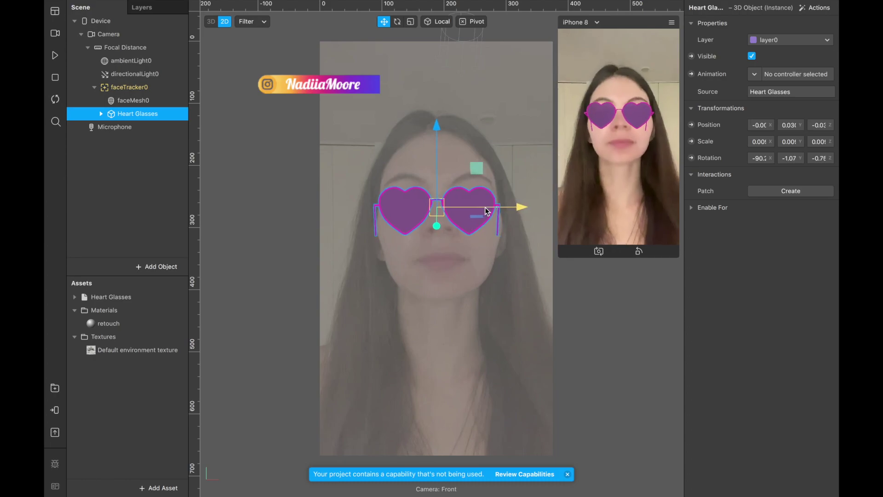
drag(489, 210, 487, 211)
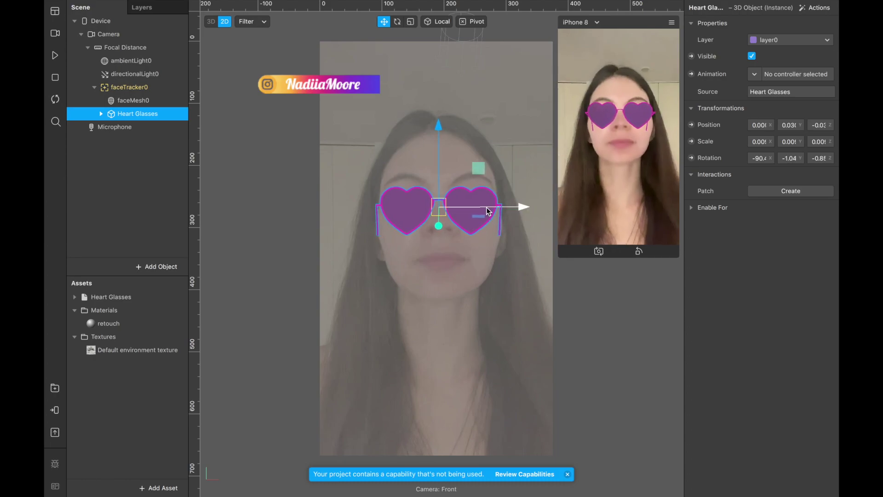
click(59, 58)
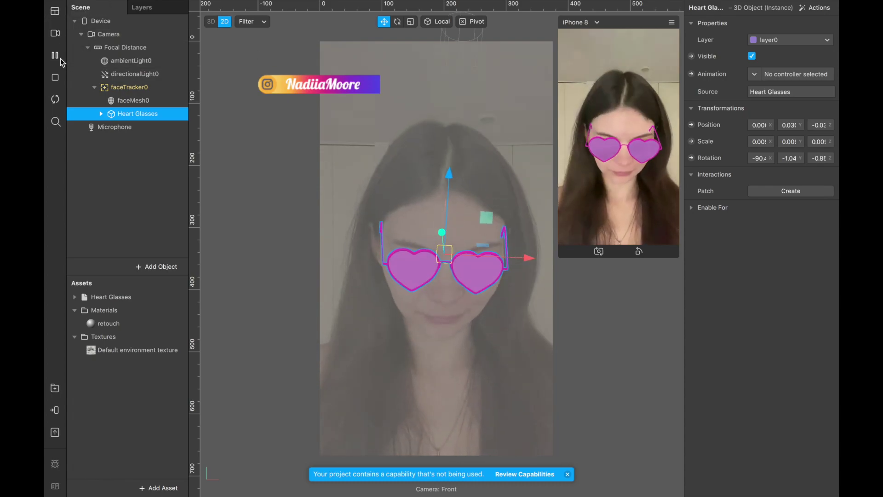
click(60, 59)
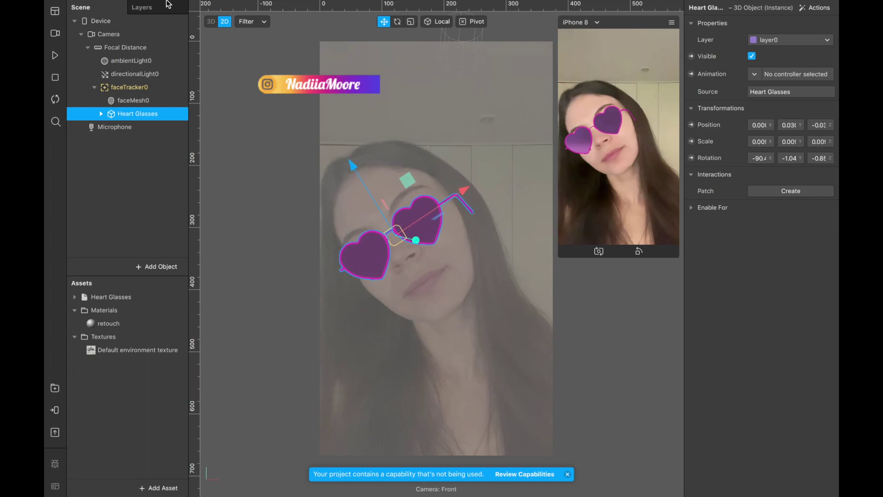
Exit Spark AR's full screen and review the Face Reference Assets page in Chrome
mouse_move(53, 4)
click(74, 19)
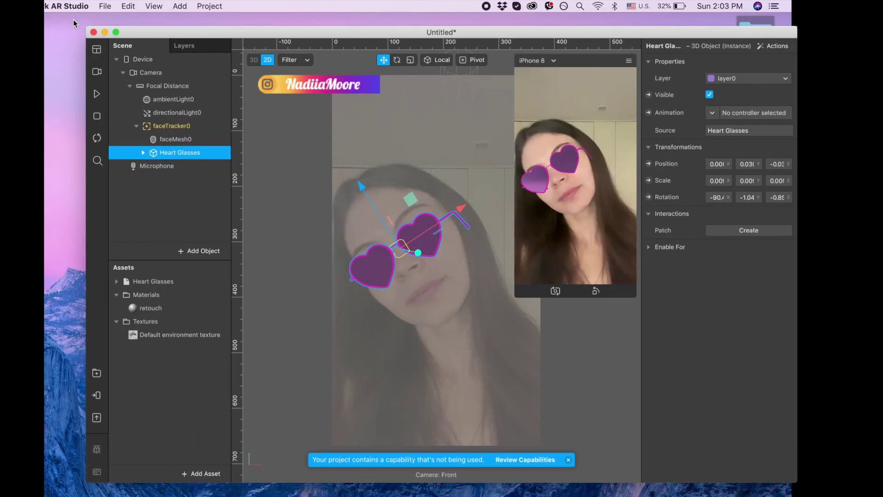
click(58, 150)
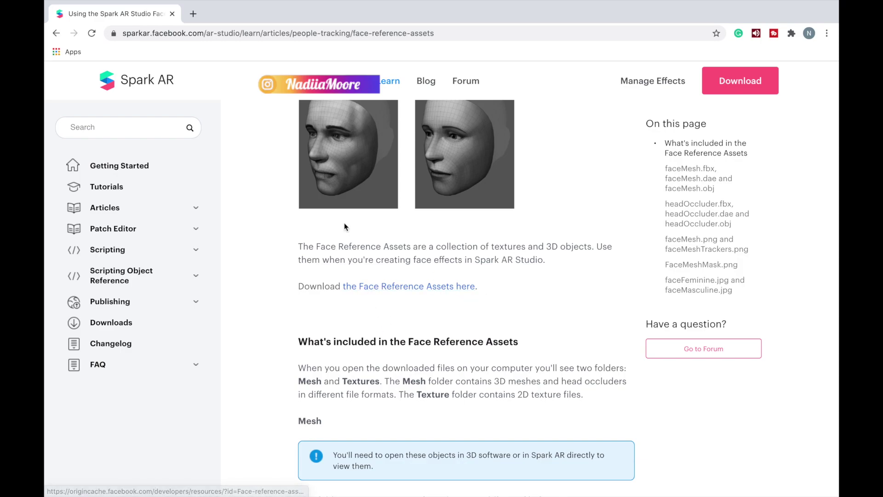
click(77, 19)
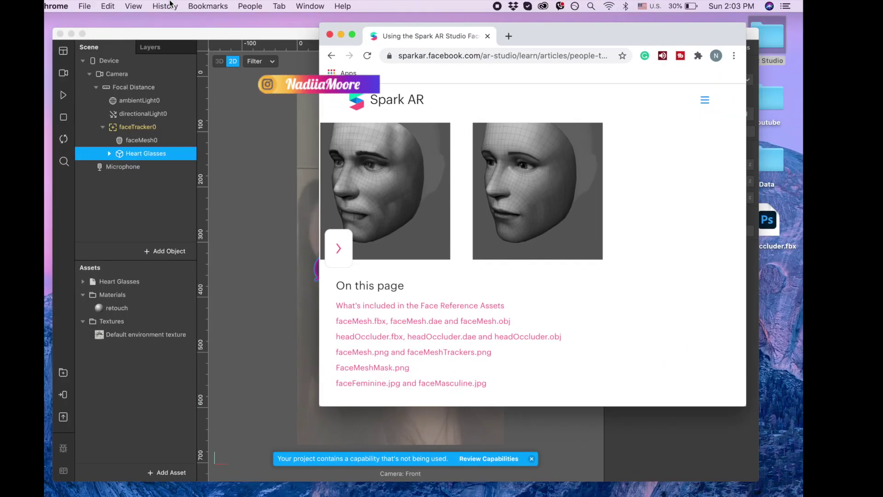
Import headOccluder.fbx and place it under faceTracker0, just above Heart Glasses
click(343, 35)
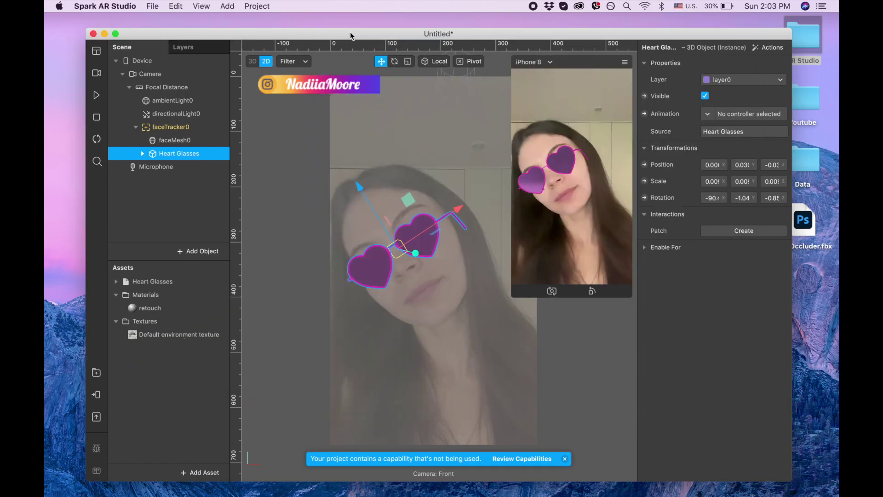
drag(351, 33, 324, 31)
drag(809, 223, 167, 360)
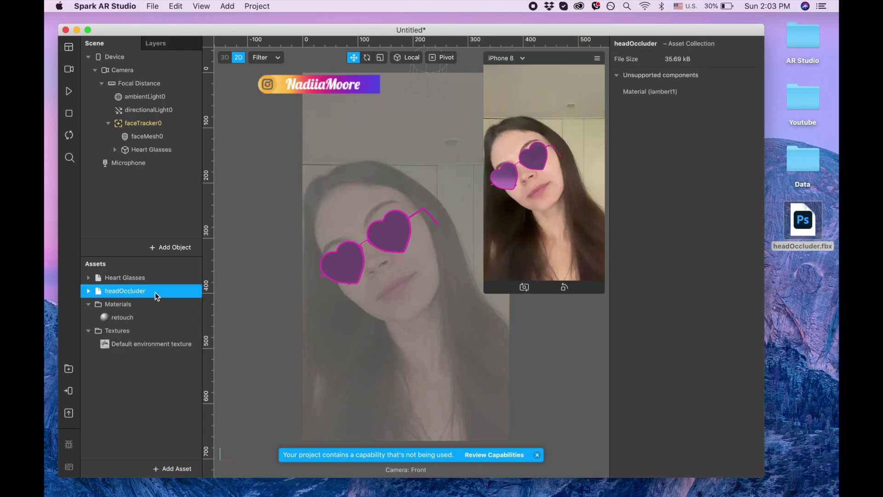
drag(155, 293, 154, 123)
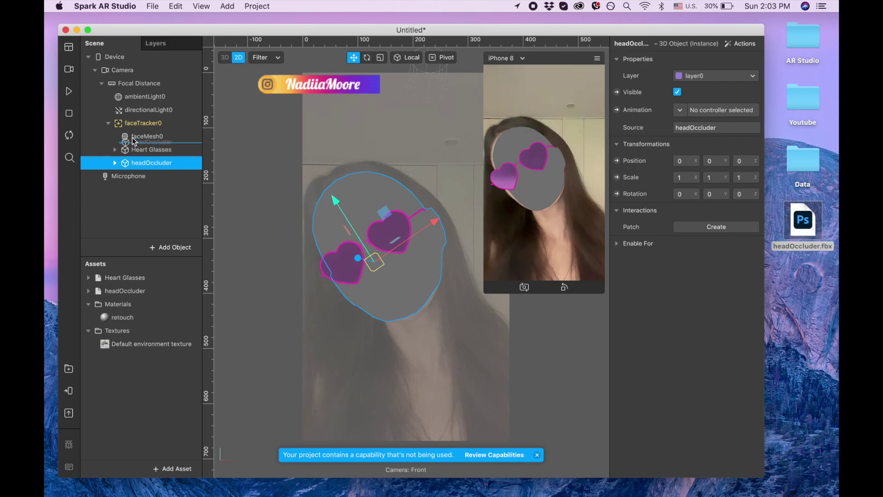
drag(133, 140, 133, 139)
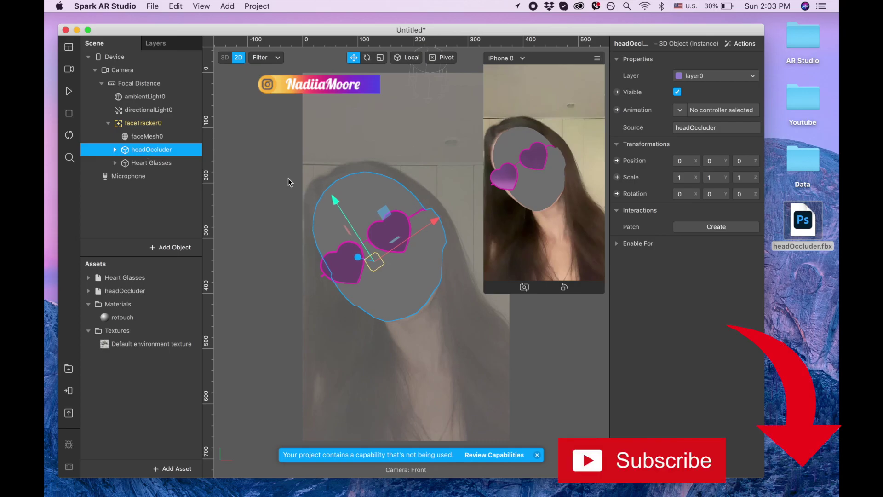
Give the headOccluder's lambert1 material Add blend mode and 0 opacity
click(89, 292)
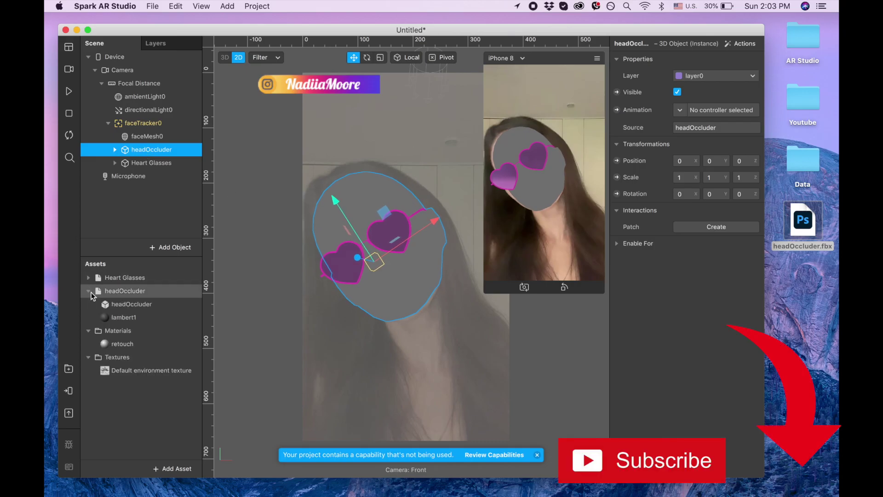
click(133, 317)
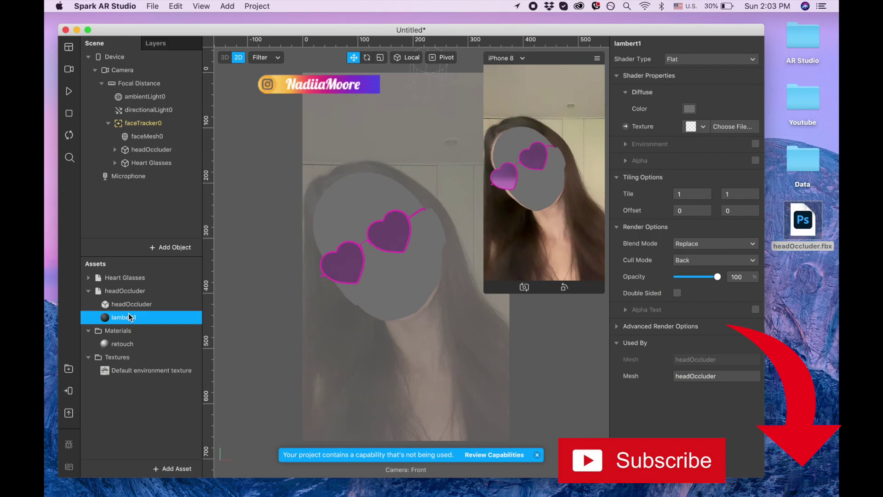
click(719, 242)
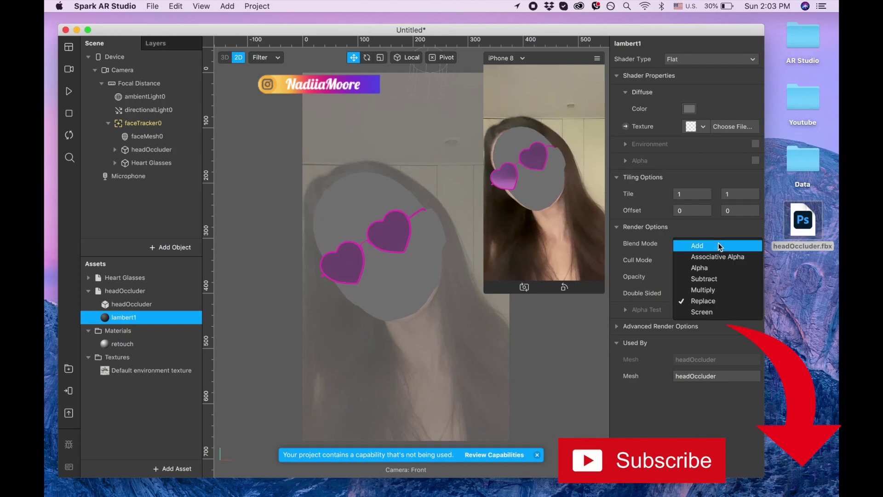
click(718, 242)
drag(717, 276, 657, 278)
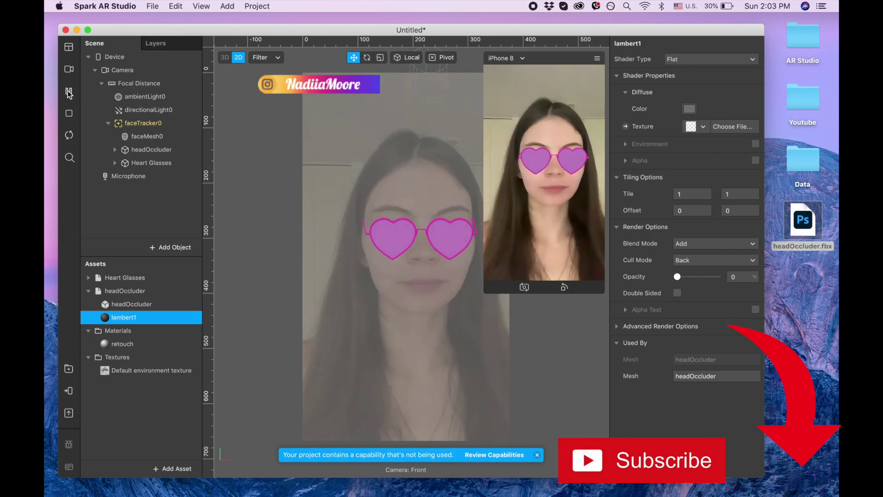
Pause the preview and set the headOccluder's Scale X to 1.25
click(69, 91)
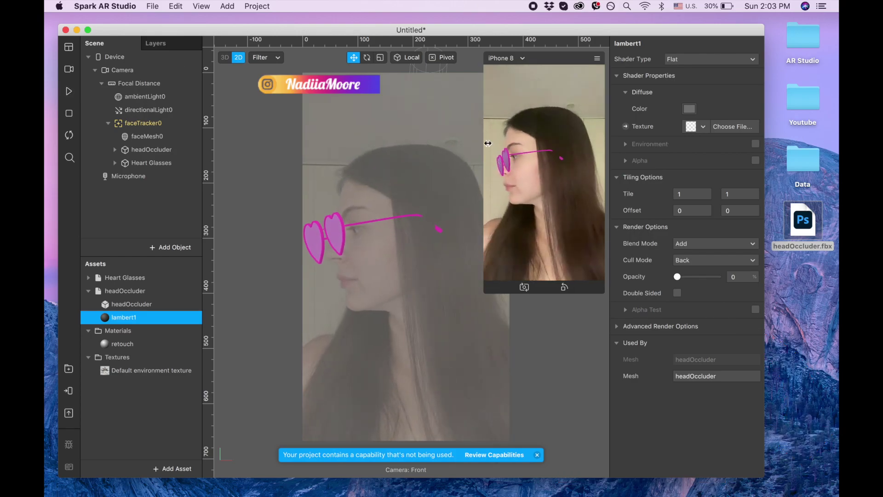
click(157, 154)
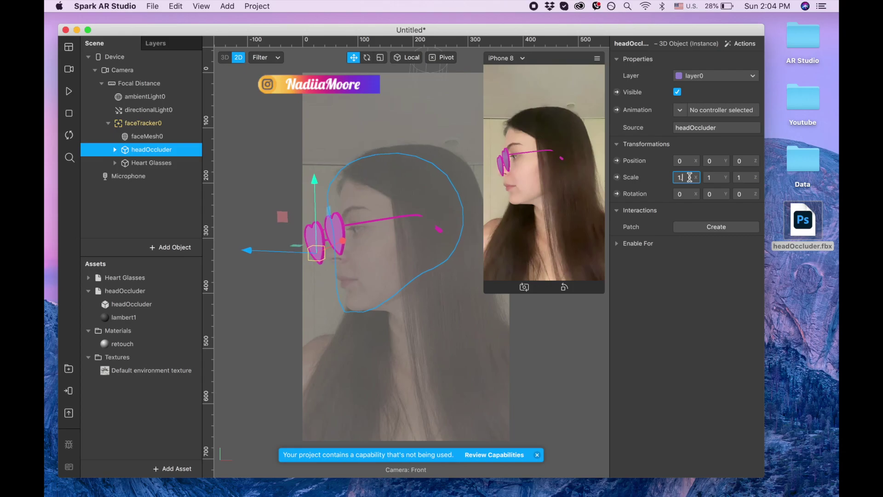
text(.25)
key(Return)
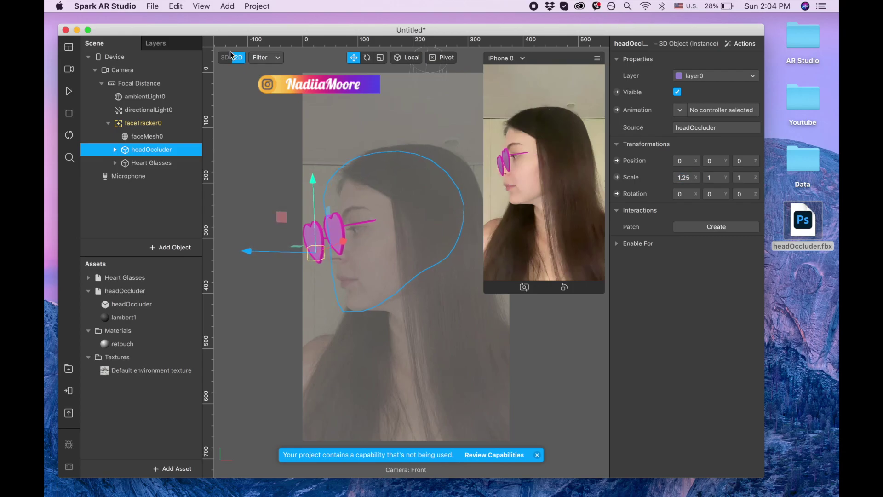
Set the Heart Glasses DiffuseMap material's albedo colour to Aqua
click(68, 94)
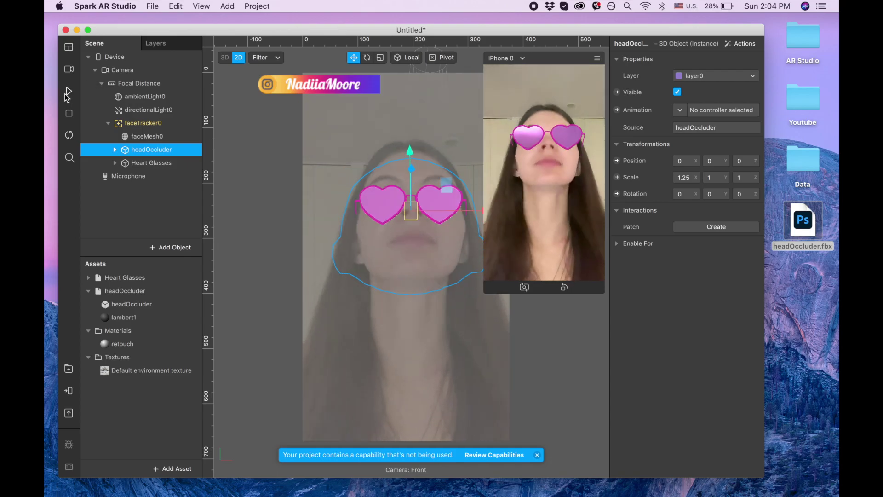
click(68, 94)
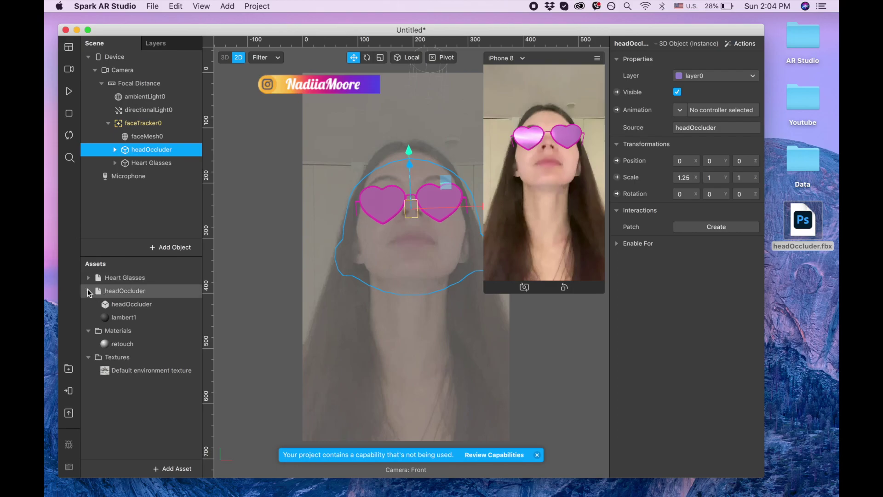
click(87, 290)
click(88, 278)
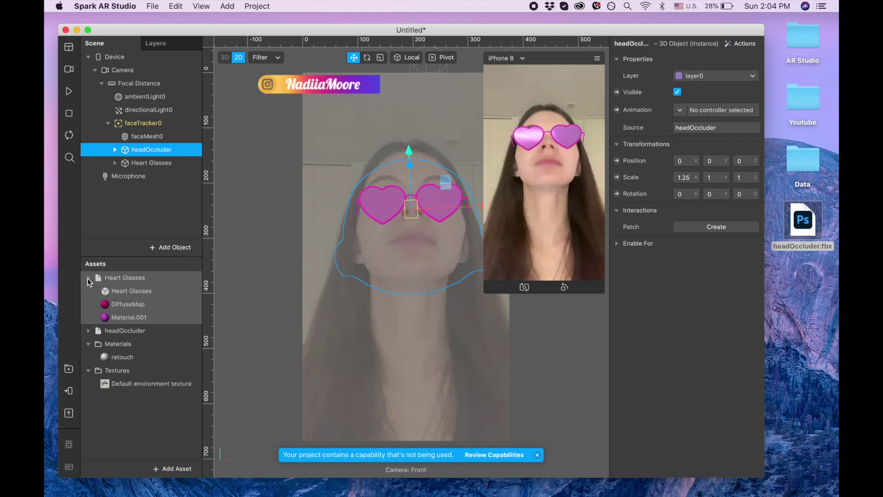
click(121, 304)
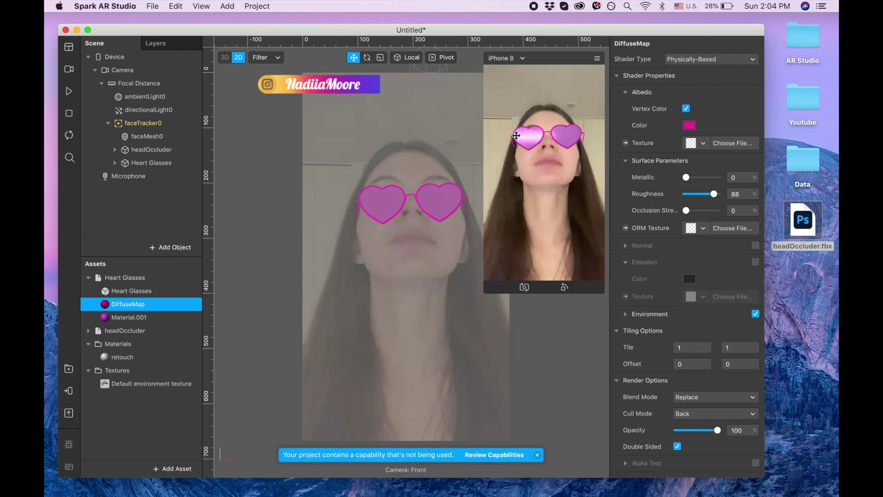
click(688, 126)
click(263, 180)
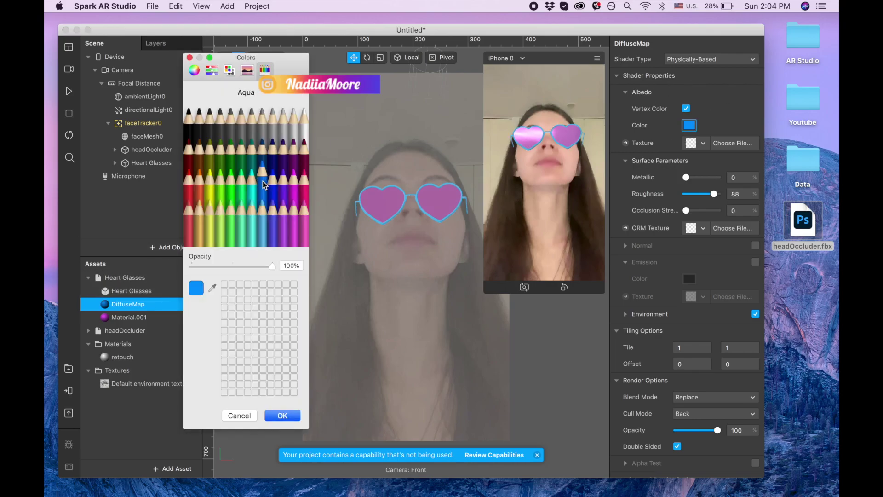
click(70, 91)
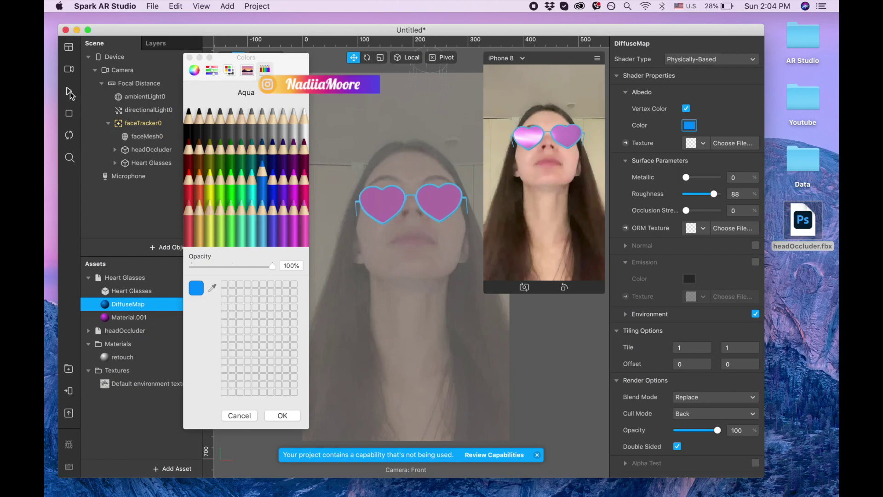
click(285, 416)
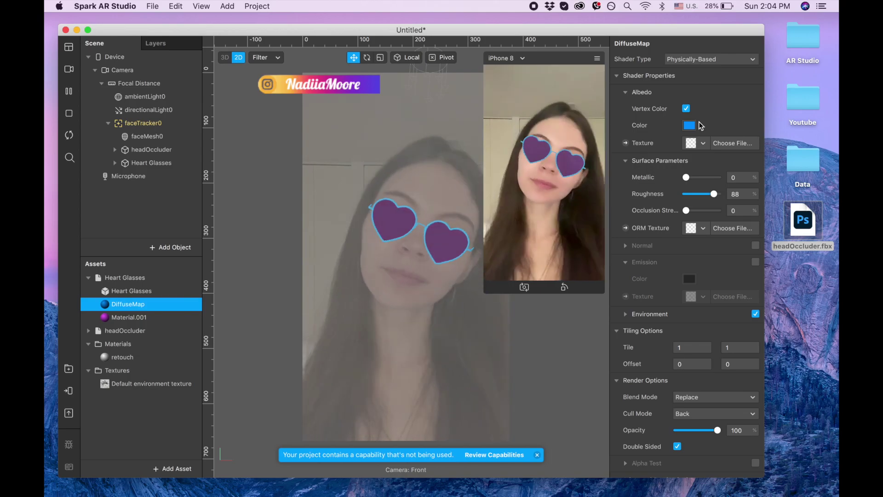
Set the Material.001 lens albedo colour to Lavender after trying aqua and turquoise
click(133, 318)
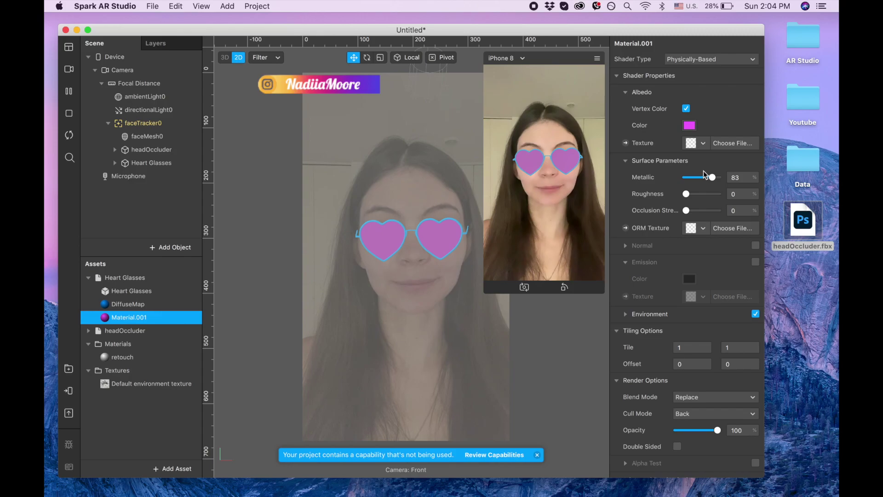
click(690, 125)
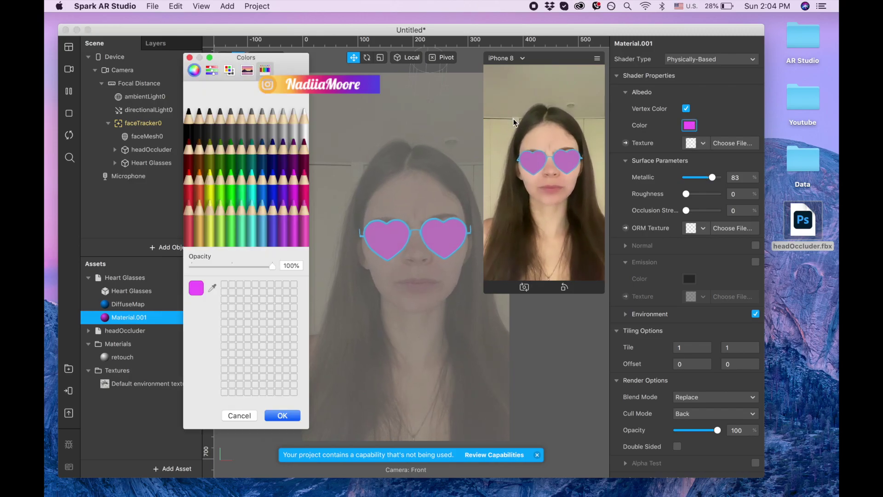
click(258, 188)
click(253, 194)
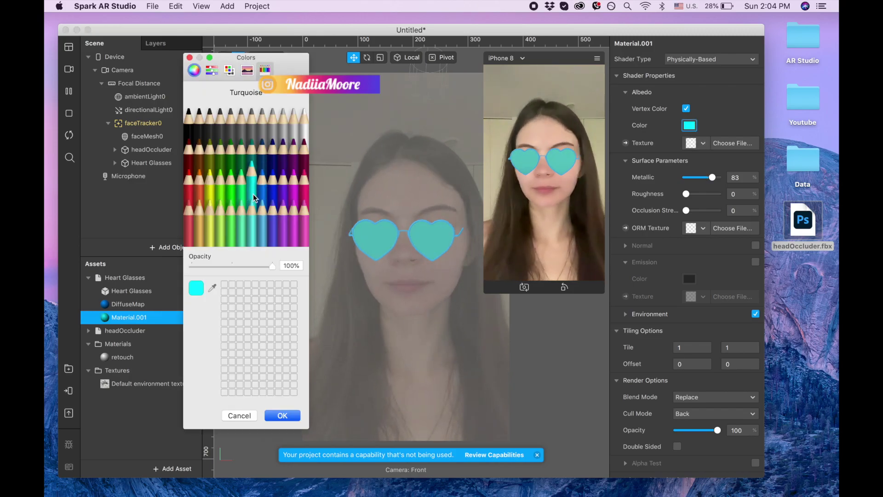
click(280, 222)
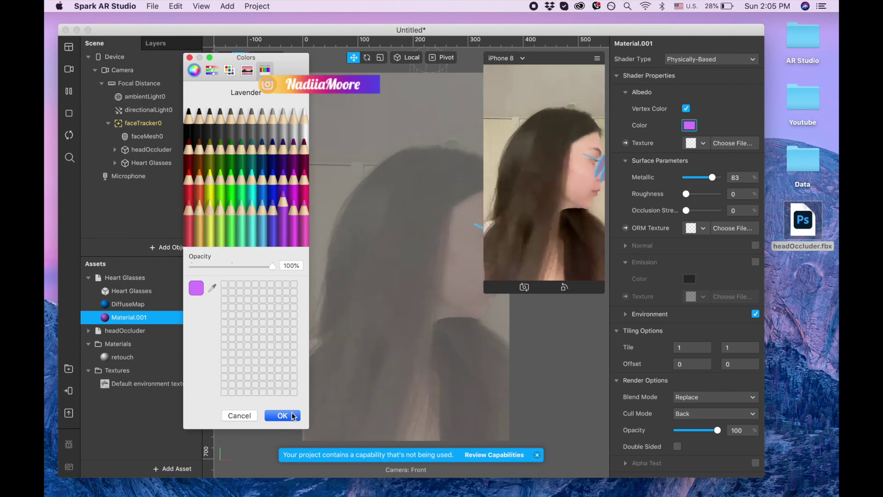
click(294, 416)
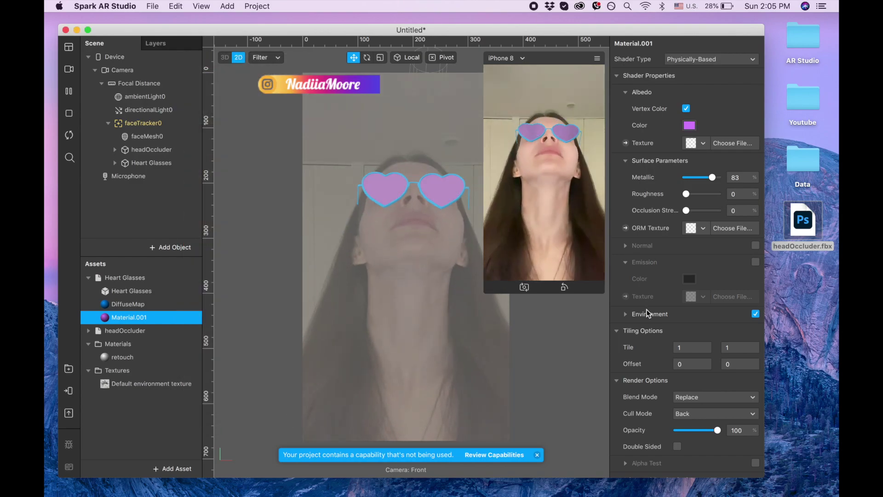
Switch the lens material to Add blend mode and open its Environment texture list
click(704, 397)
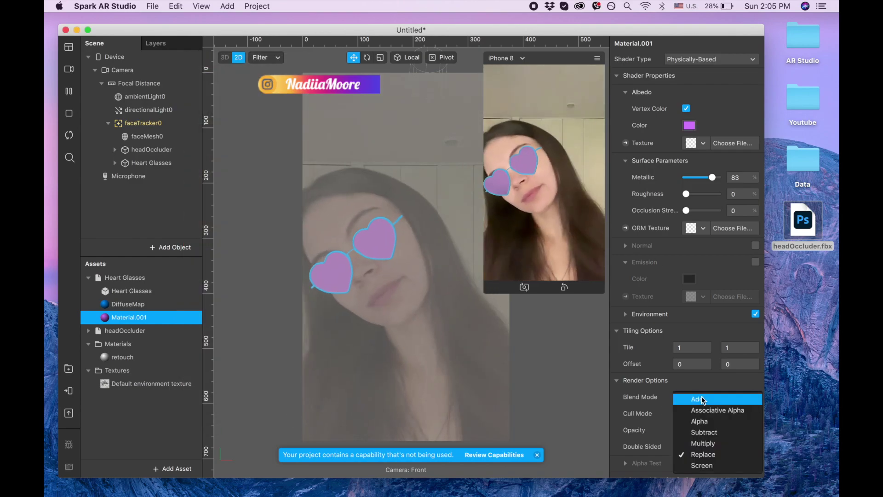
click(702, 399)
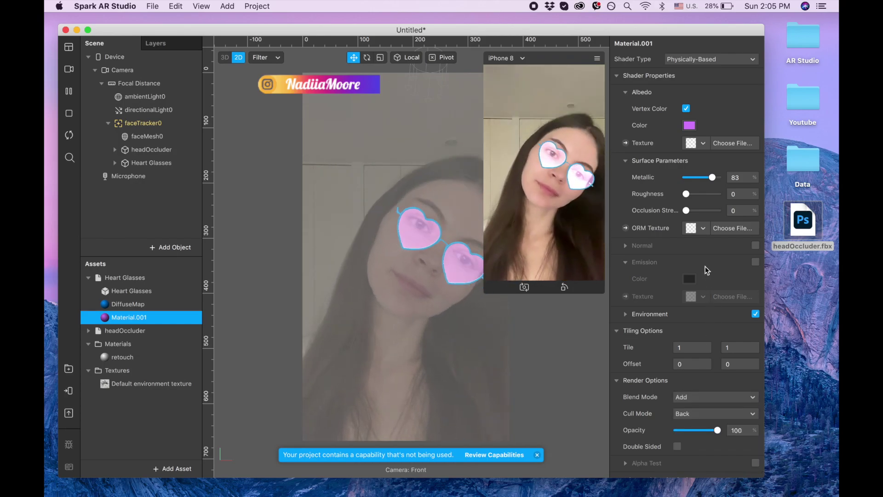
click(625, 314)
click(702, 332)
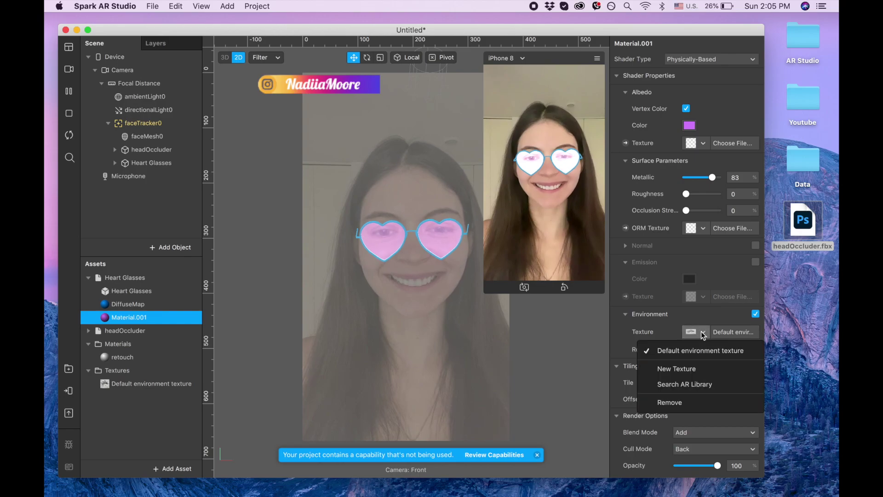
Import the Sunset texture from the AR Library as the lens environment texture
click(695, 384)
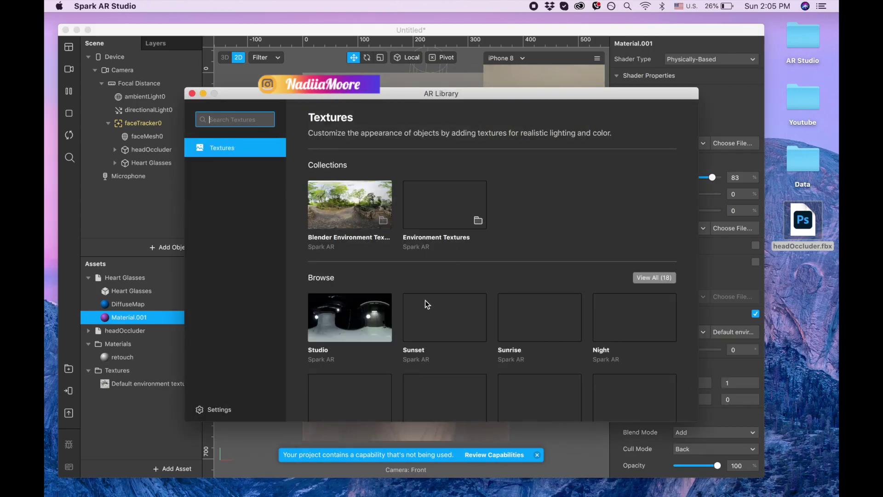
click(443, 204)
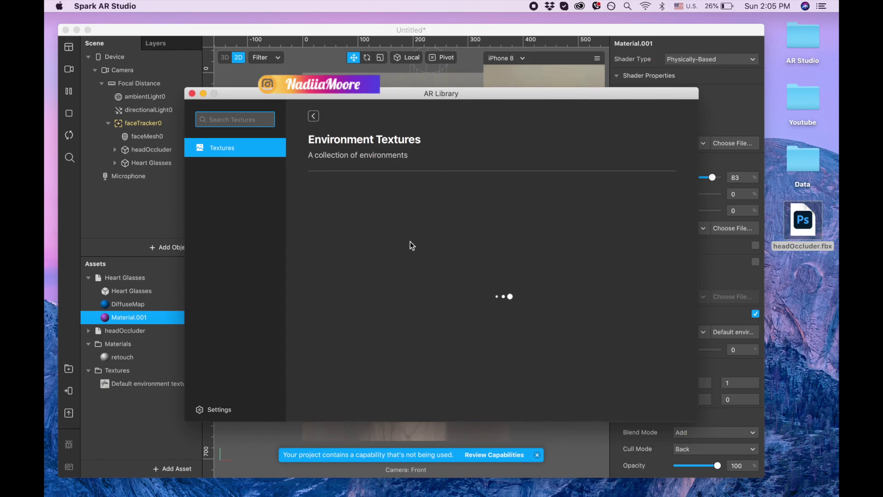
click(313, 116)
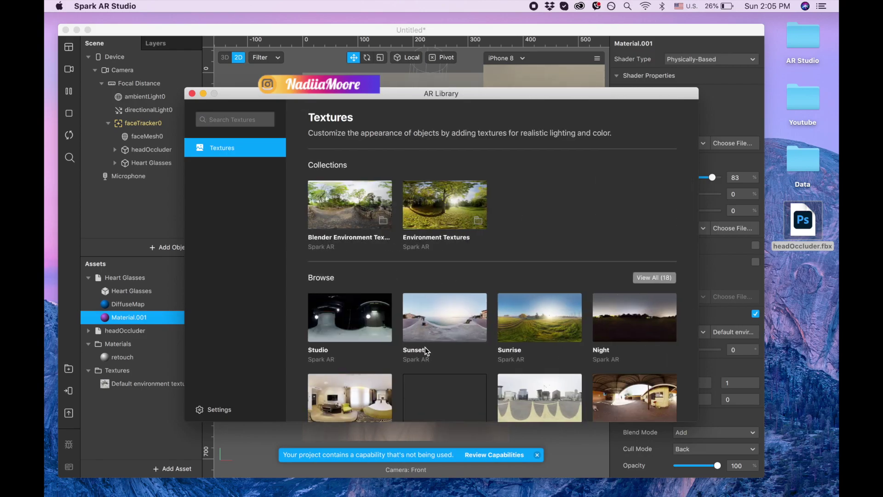
click(435, 349)
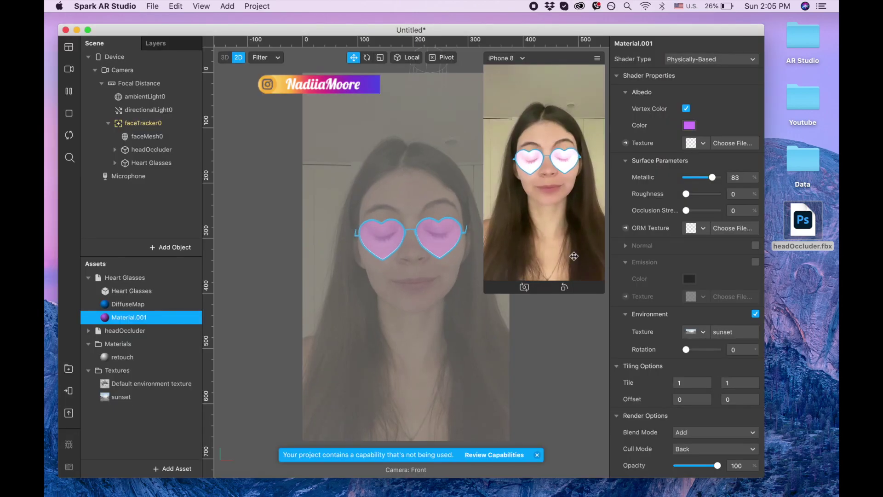
Rotate the lens environment reflection to 250 and set lens opacity to 58
drag(686, 349, 702, 373)
scroll(709, 350, down, 3)
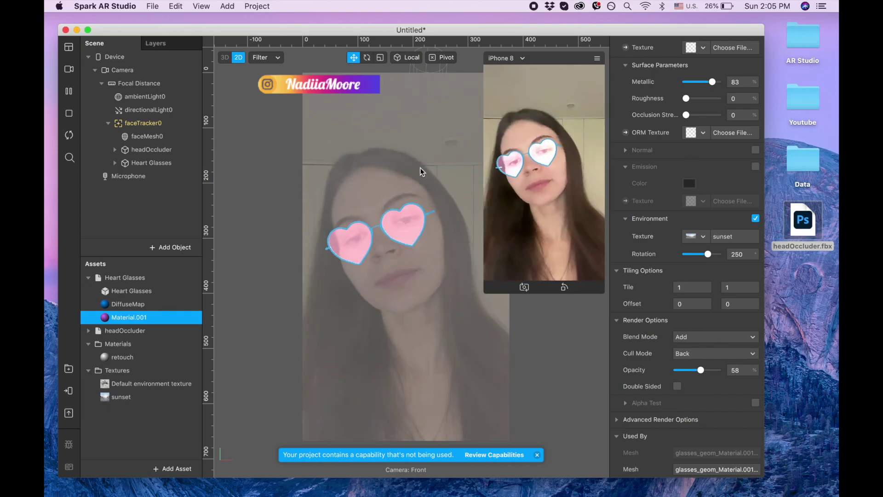
scroll(420, 167, up, 5)
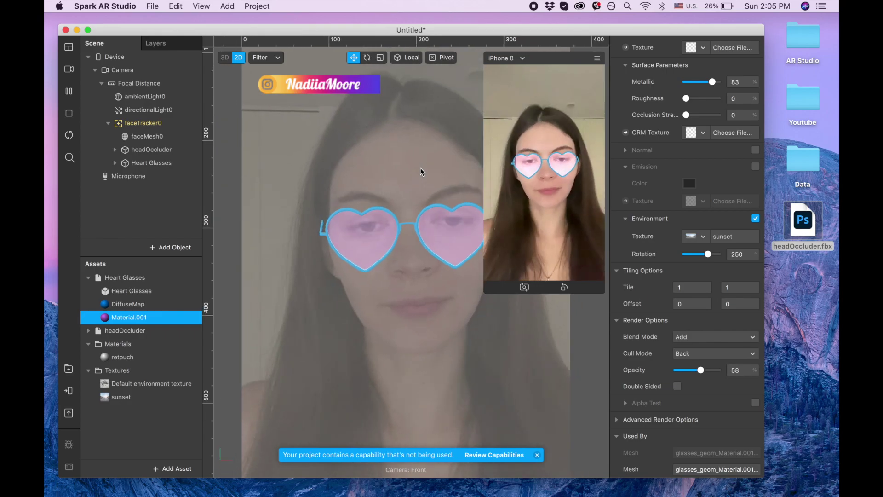
scroll(421, 168, down, 5)
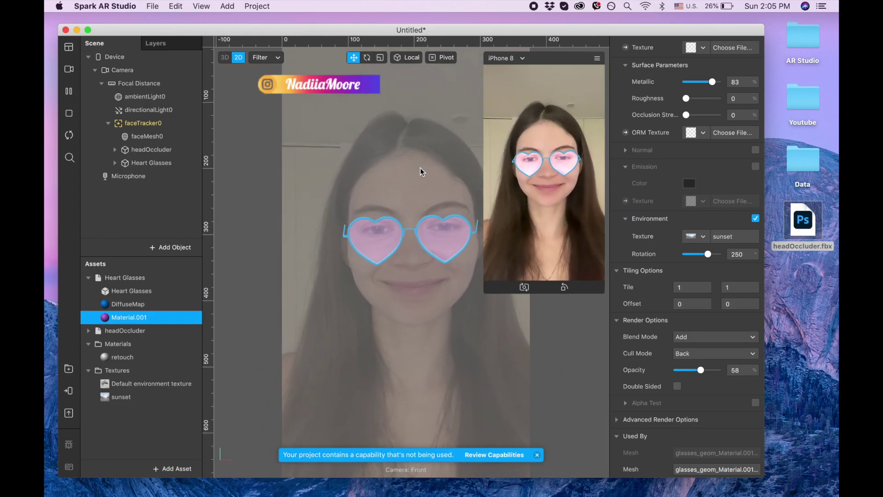